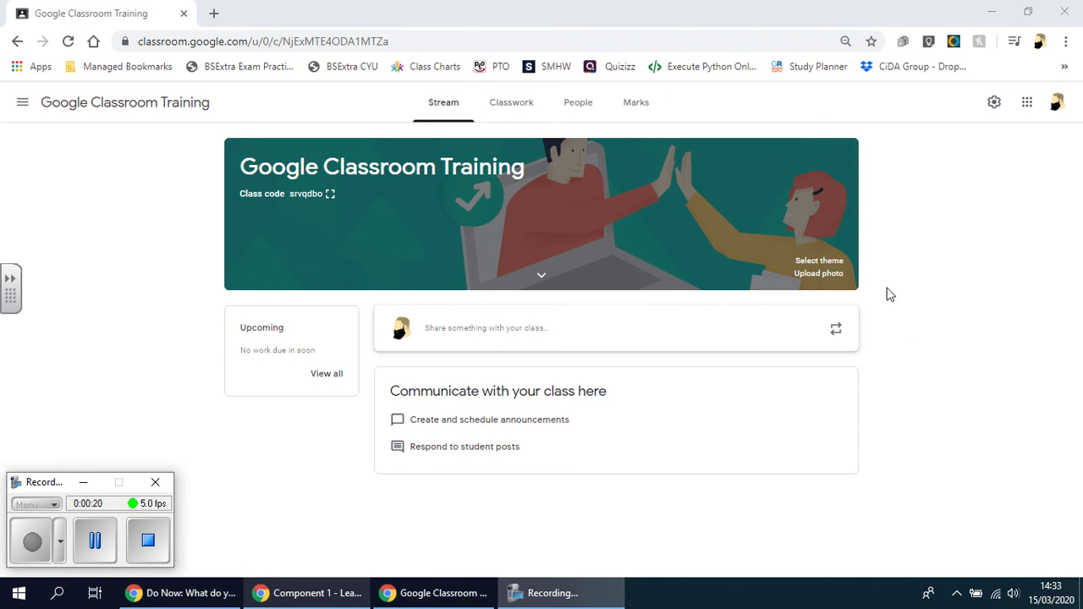
Create a classwork question reading "Do Now: What do you hope to gain from todays CPD session?"
{"action": "left_click", "coordinate": [520, 119]}
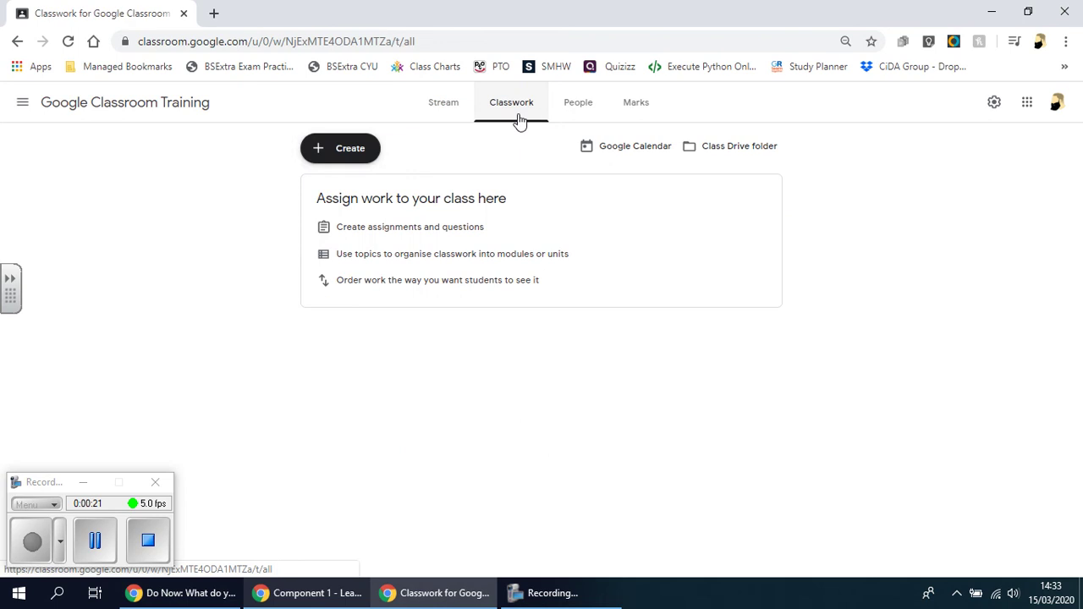
{"action": "left_click", "coordinate": [354, 159]}
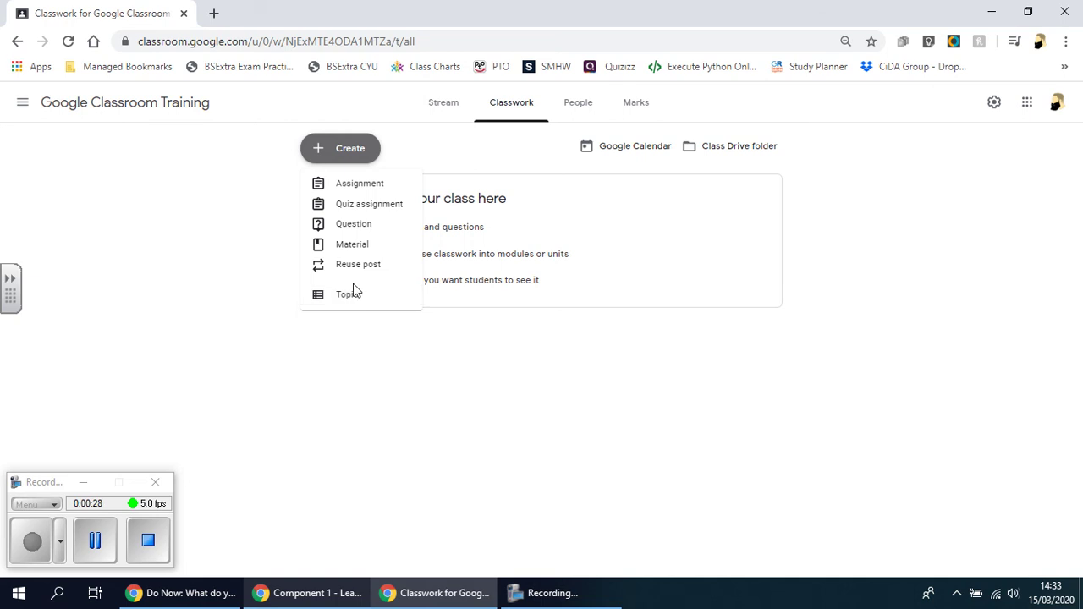
{"action": "left_click", "coordinate": [381, 227]}
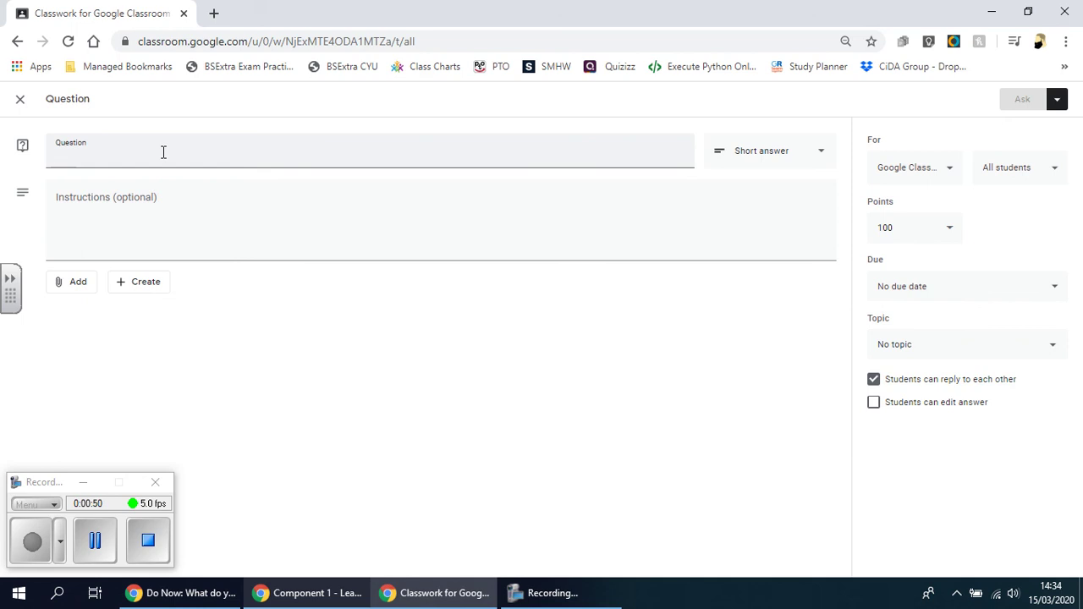
{"action": "type", "text": "Do Now: What do you hope to gain from todays CPD session?"}
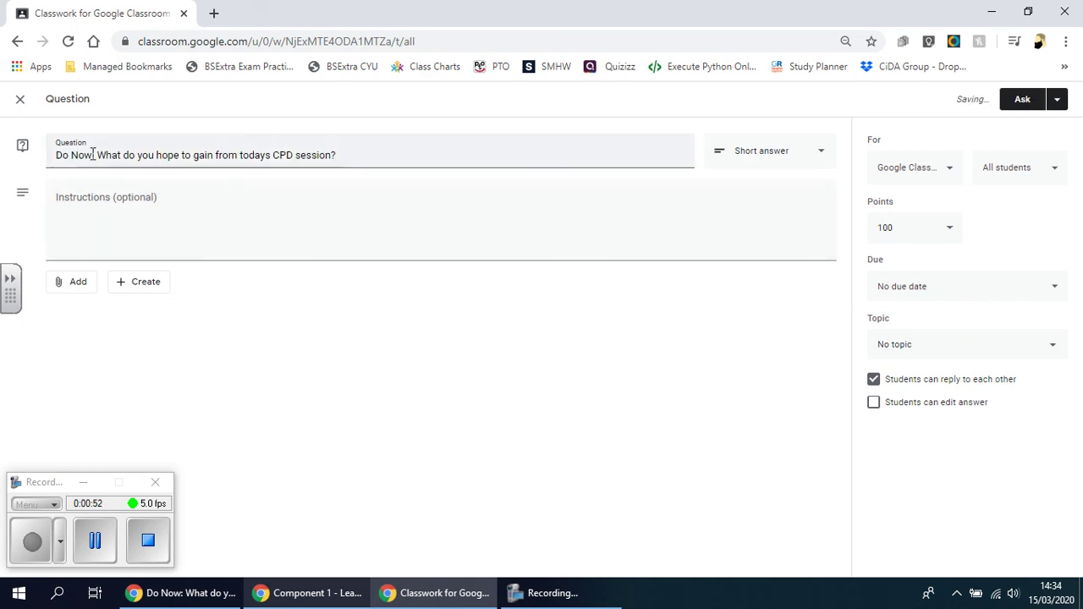
Insert "(Silence, Solo, 3 mins)" after "Do Now" in the question text, ahead of the colon
{"action": "left_click", "coordinate": [93, 155]}
{"action": "type", "text": "("}
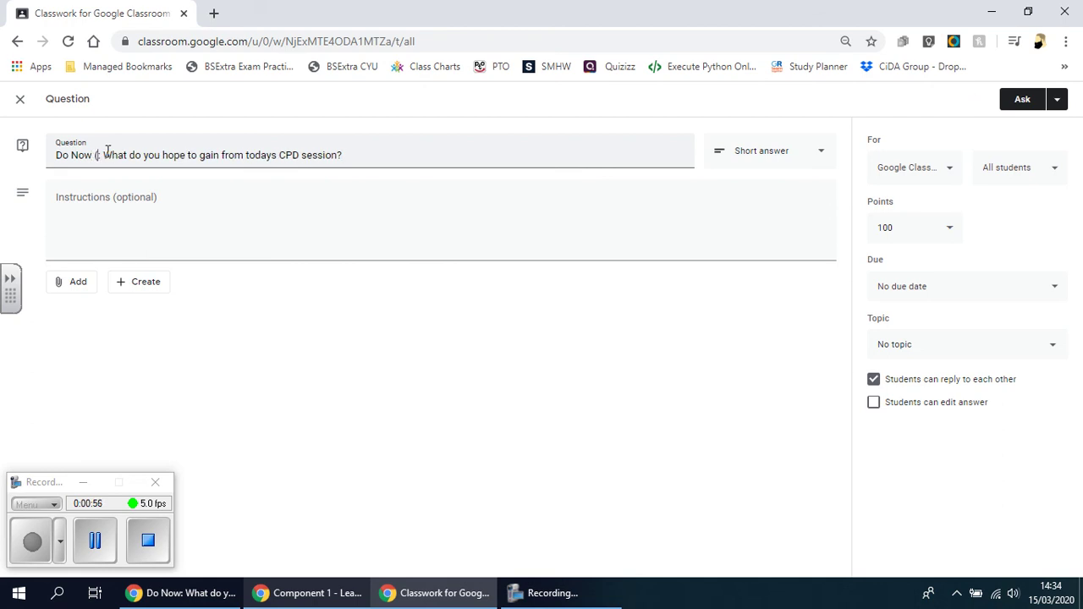
{"action": "key", "text": "Delete"}
{"action": "type", "text": "Silence"}
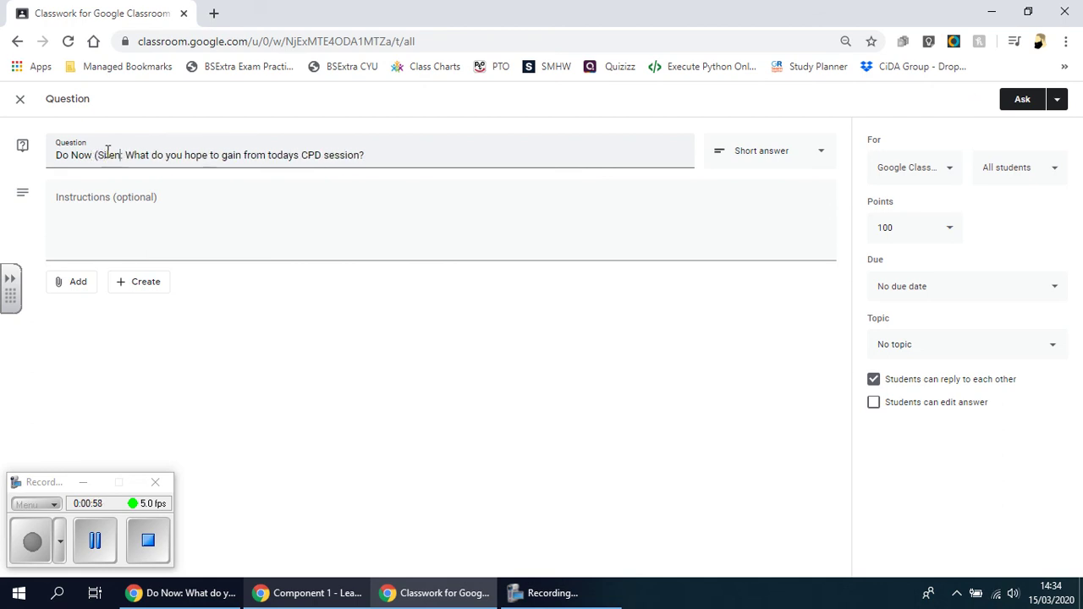
{"action": "type", "text": ", Solo"}
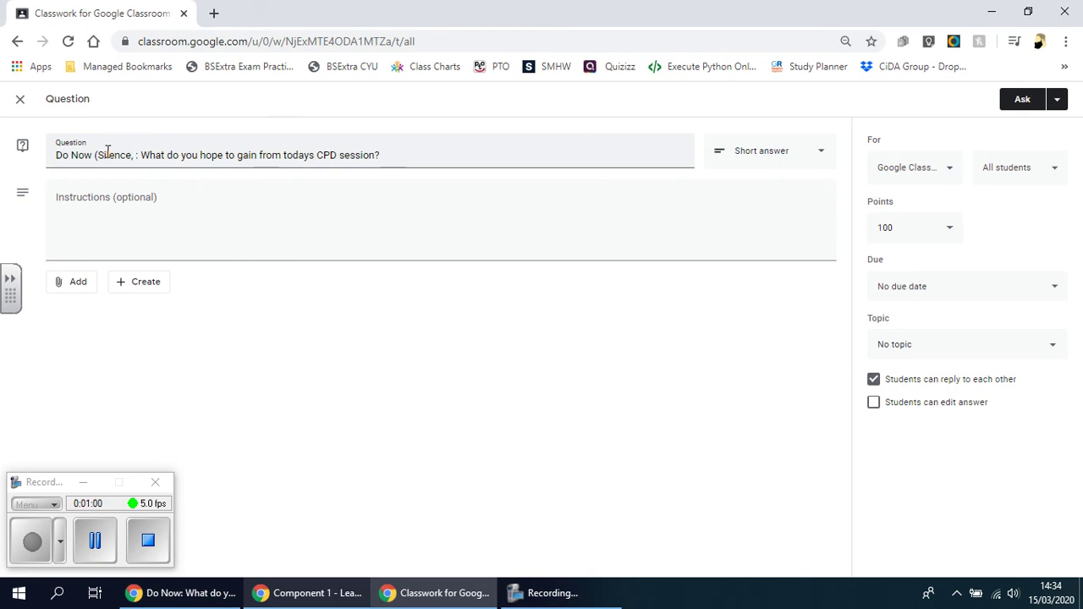
{"action": "type", "text": ", 3 mins"}
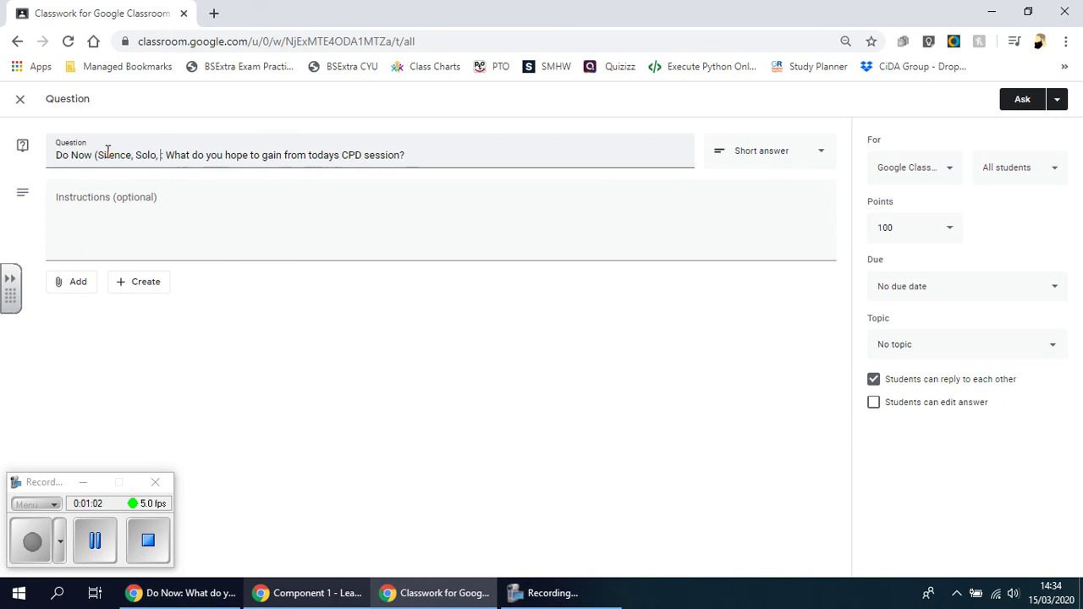
{"action": "type", "text": "):"}
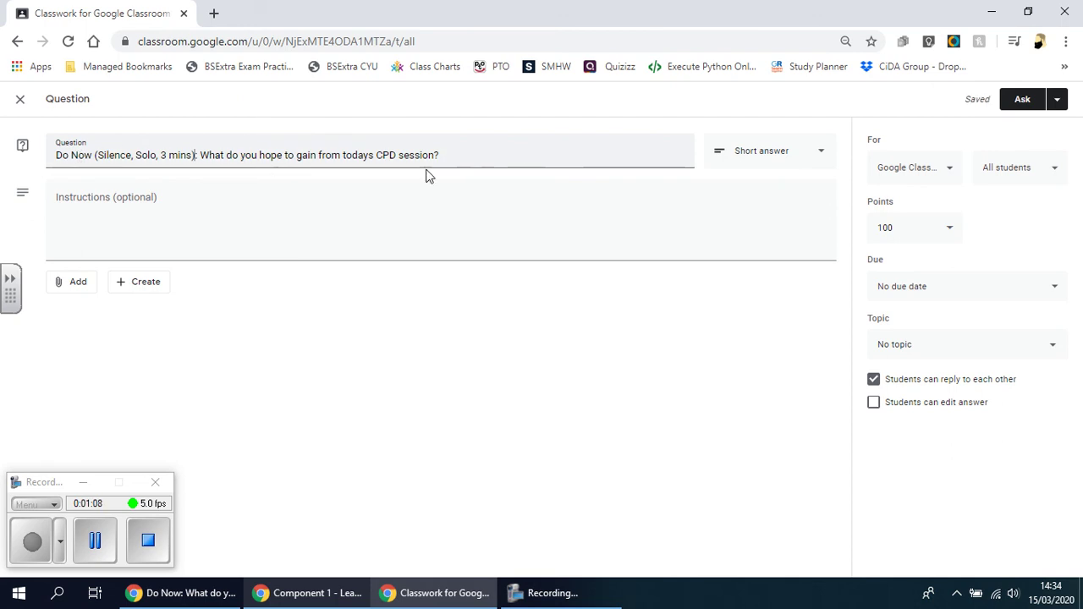
Try the multiple choice answer type for the question and restore short answer
{"action": "left_click", "coordinate": [813, 161]}
{"action": "left_click", "coordinate": [786, 180]}
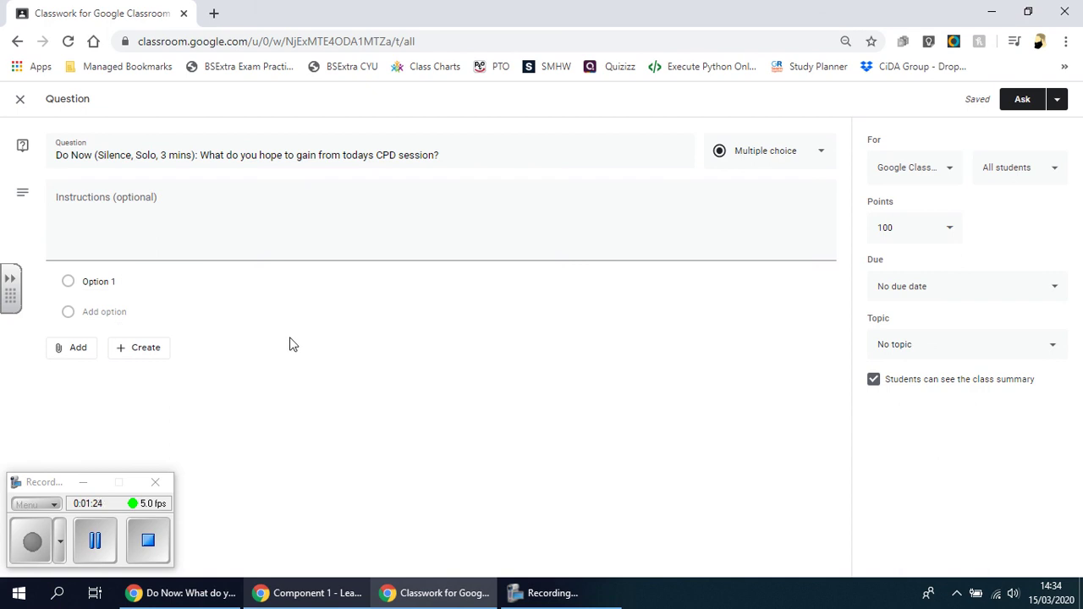
{"action": "left_click", "coordinate": [808, 163]}
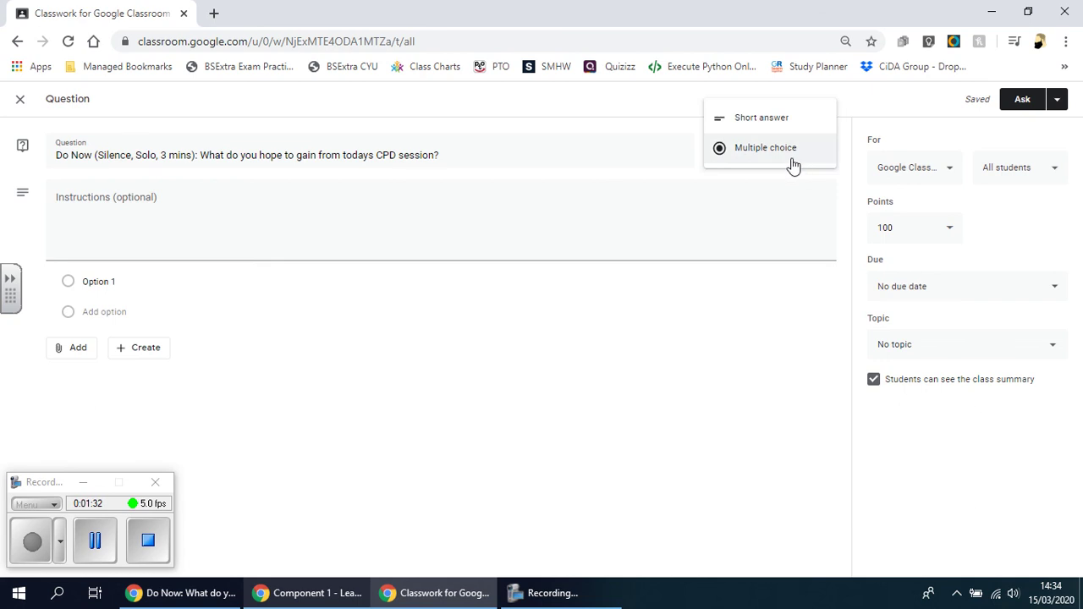
{"action": "left_click", "coordinate": [786, 116]}
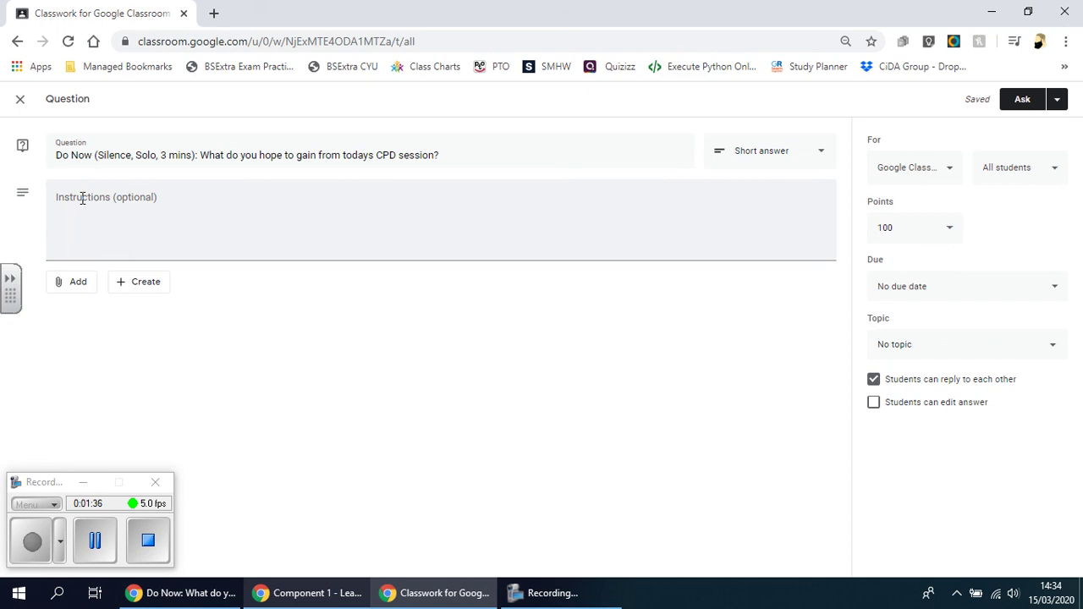
Move "Silence, Solo, 3 mins" from the question text into the instructions, leaving out the brackets
{"action": "left_click", "coordinate": [206, 200]}
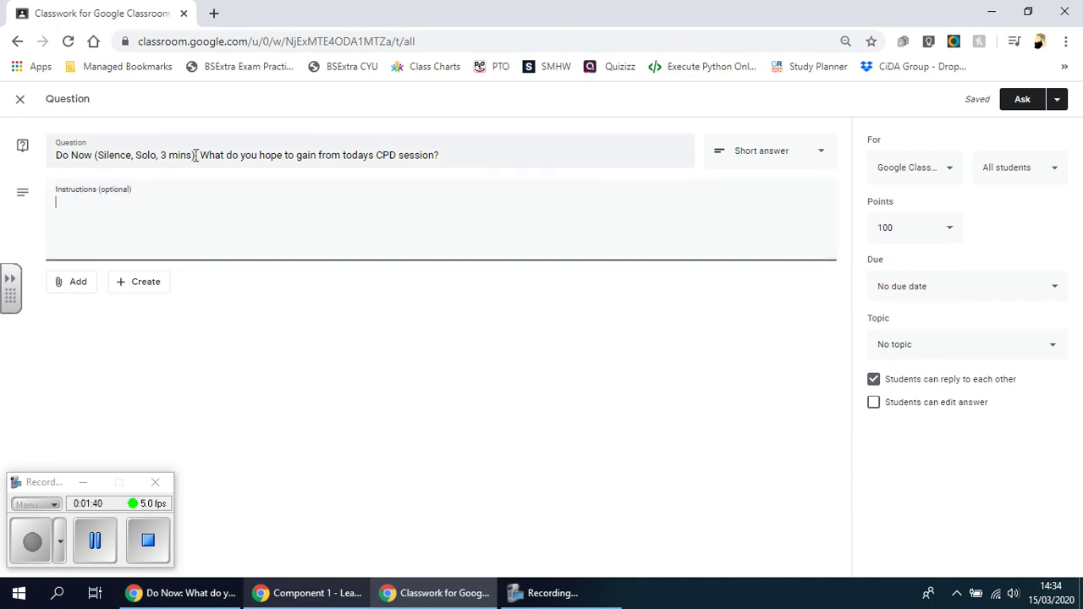
{"action": "left_click_drag", "start_coordinate": [194, 155], "coordinate": [92, 156]}
{"action": "key", "text": "ctrl+c"}
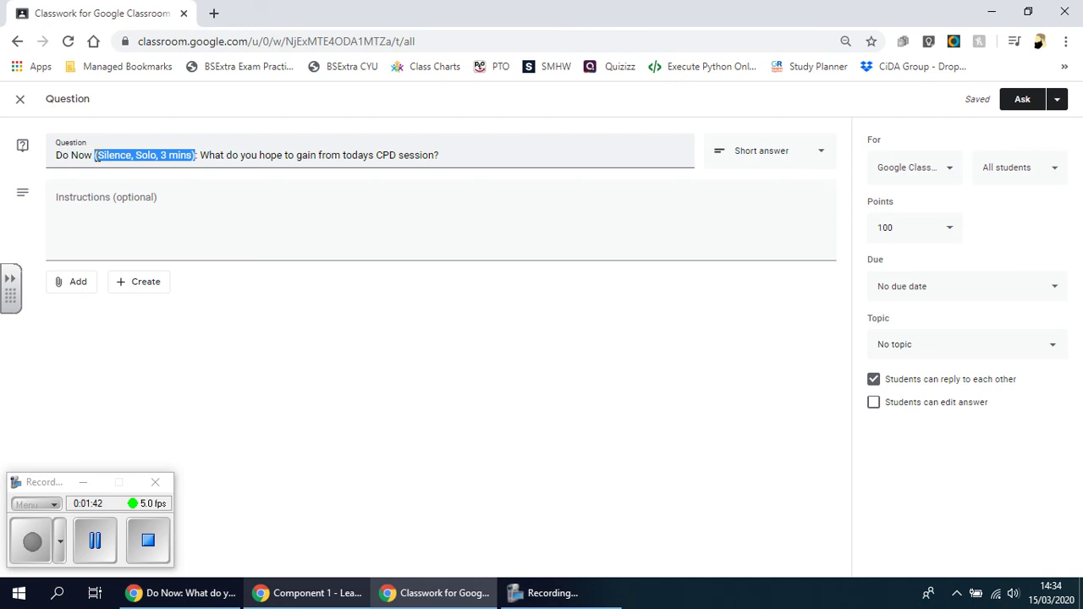
{"action": "key", "text": "BackSpace"}
{"action": "key", "text": "BackSpace"}
{"action": "key", "text": "BackSpace"}
{"action": "left_click", "coordinate": [100, 197]}
{"action": "key", "text": "ctrl+v"}
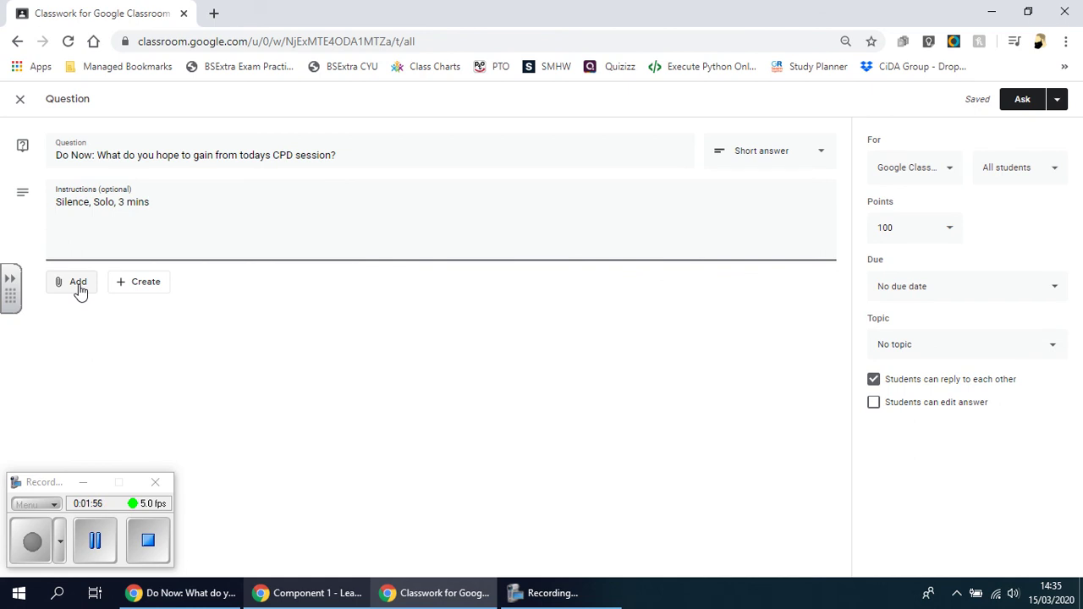
{"action": "left_click", "coordinate": [78, 288]}
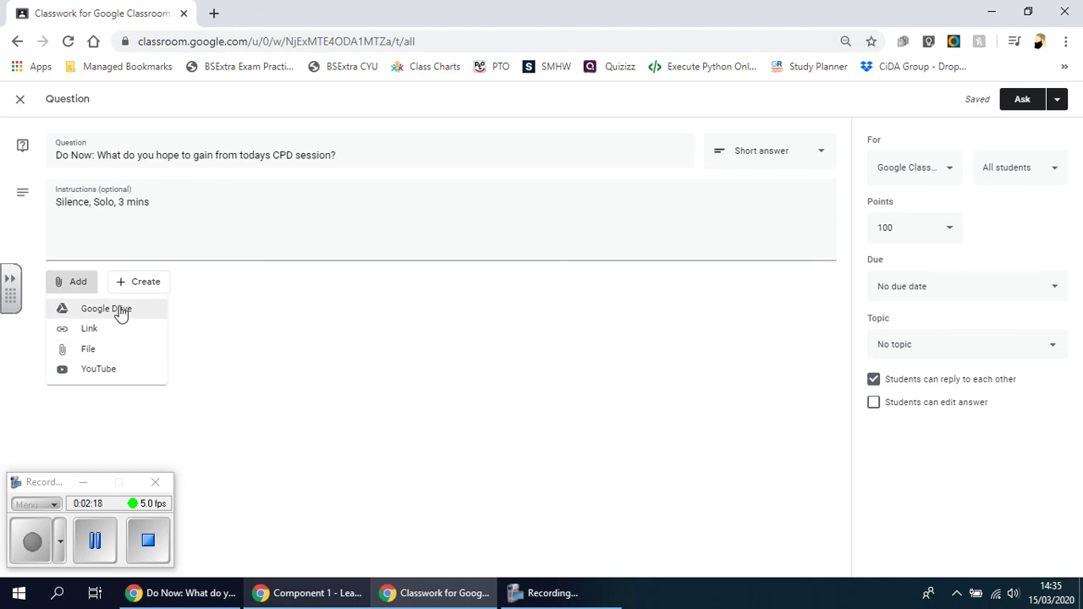
{"action": "left_click", "coordinate": [287, 305]}
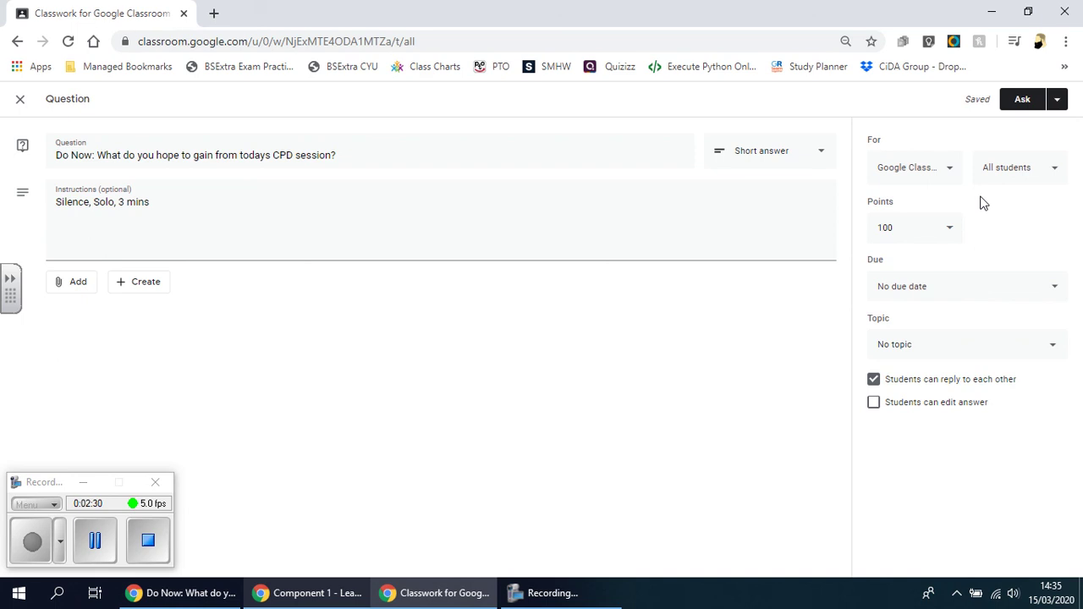
{"action": "left_click", "coordinate": [1058, 174]}
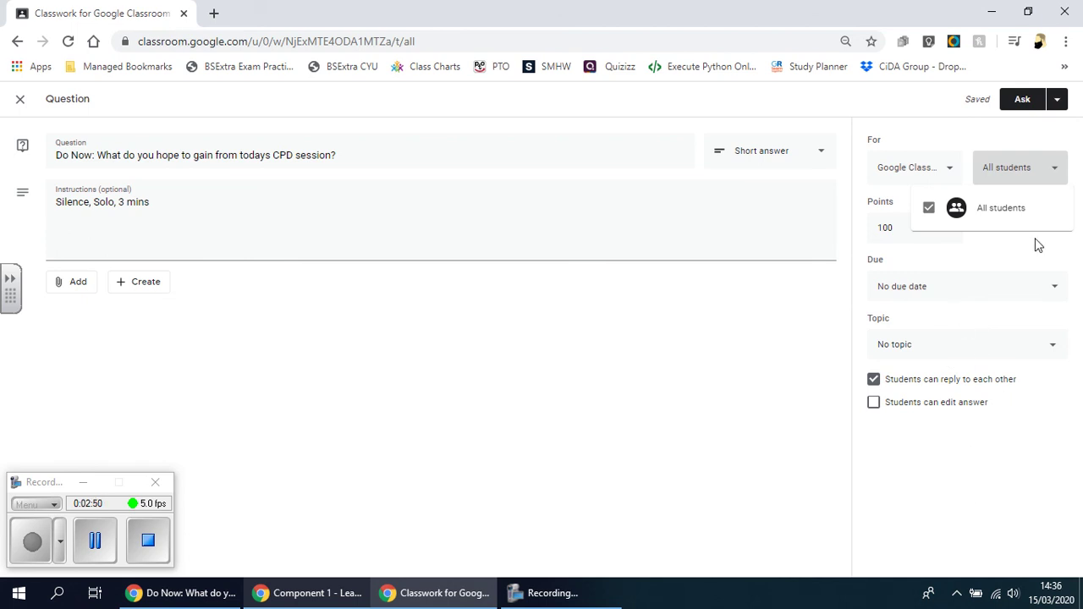
{"action": "left_click", "coordinate": [1056, 174]}
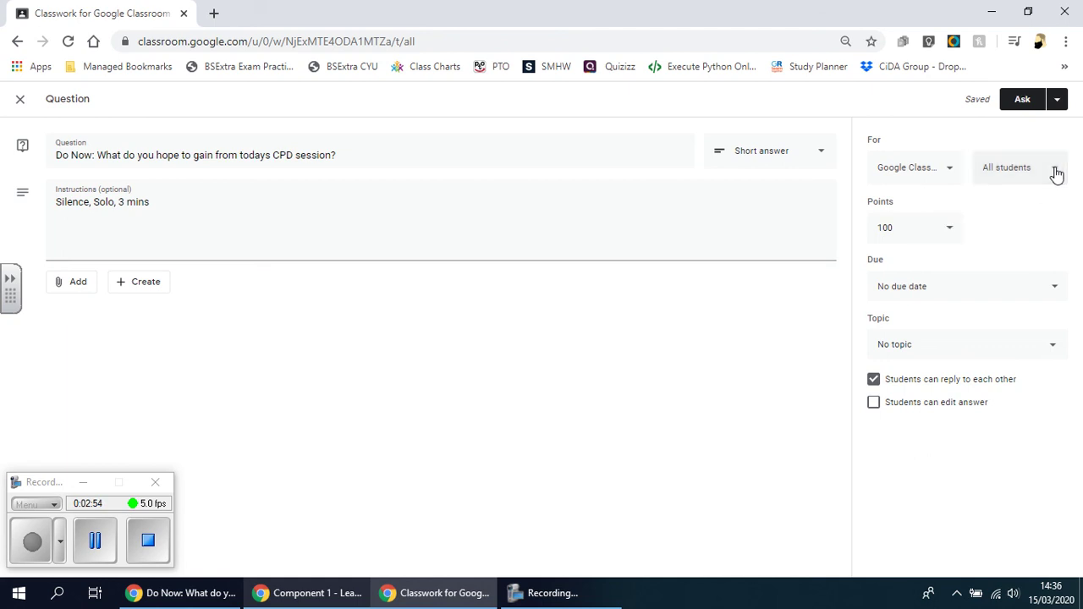
Set the points for the question to 3
{"action": "left_click", "coordinate": [948, 239]}
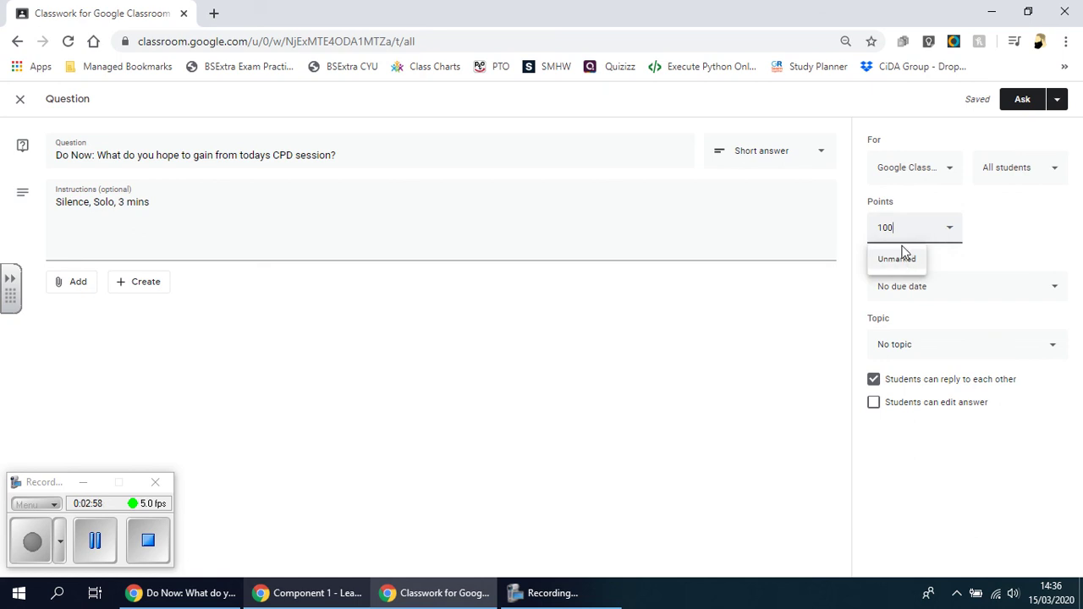
{"action": "left_click_drag", "start_coordinate": [876, 227], "coordinate": [913, 226]}
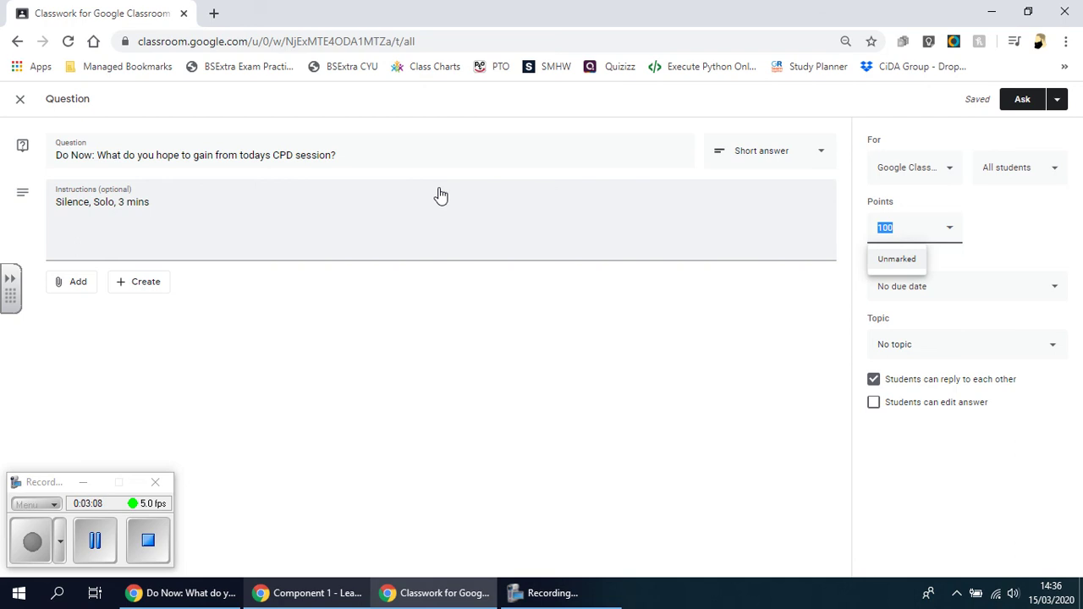
{"action": "type", "text": "3"}
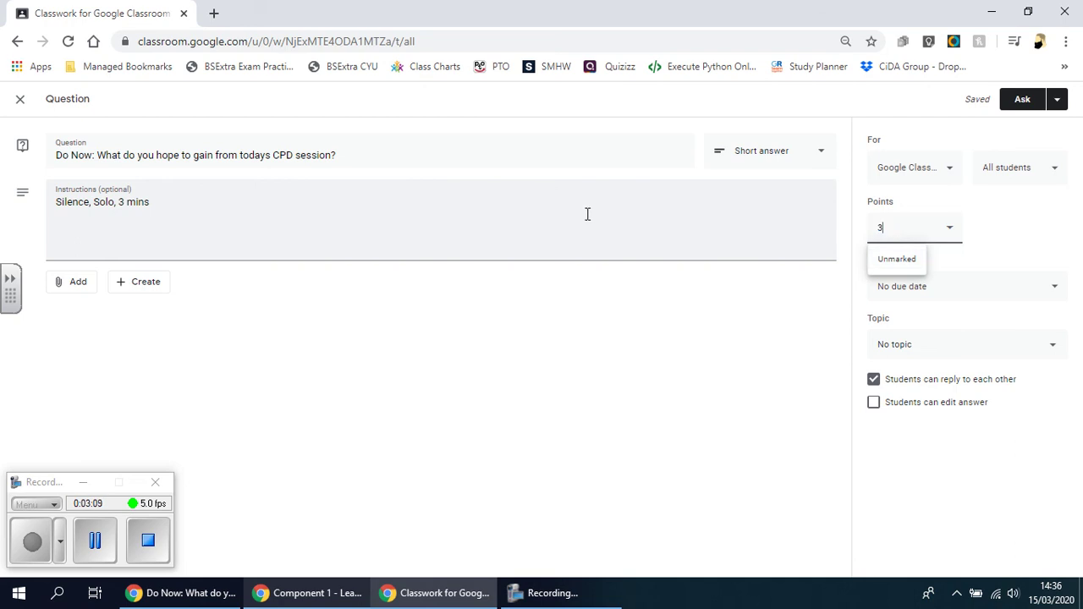
{"action": "left_click", "coordinate": [1007, 230]}
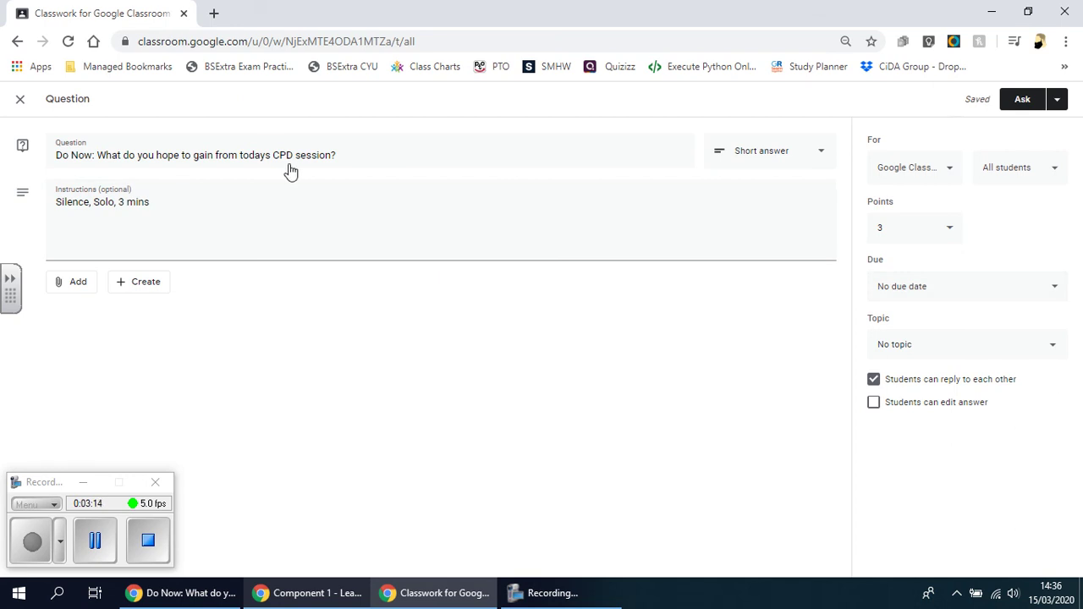
Set the question's due date to 16 Mar 2020 with a due time of 09:00
{"action": "left_click", "coordinate": [1043, 296]}
{"action": "left_click", "coordinate": [998, 343]}
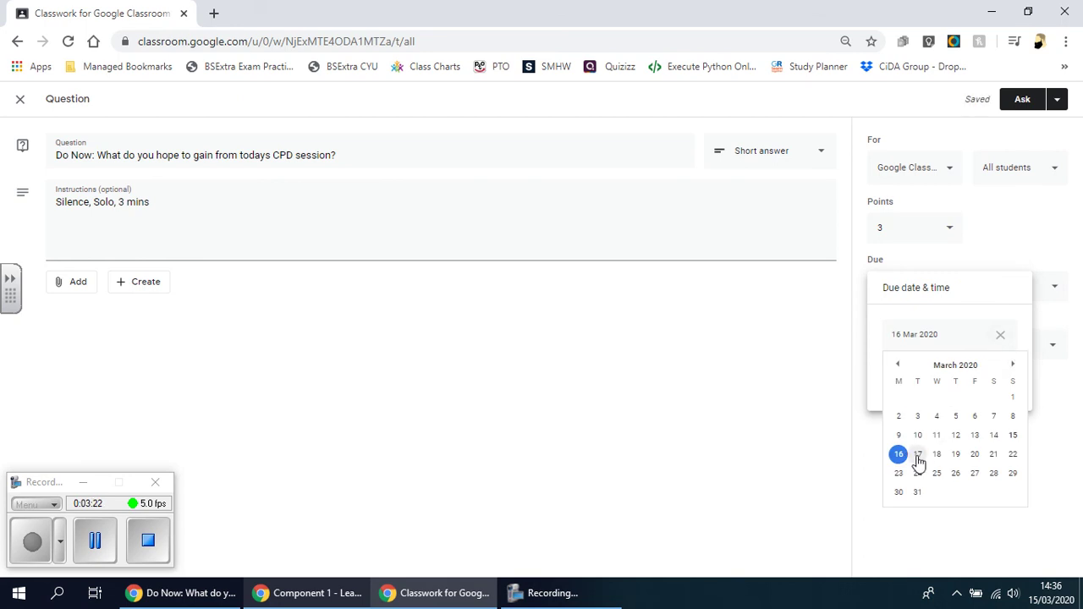
{"action": "left_click", "coordinate": [918, 457]}
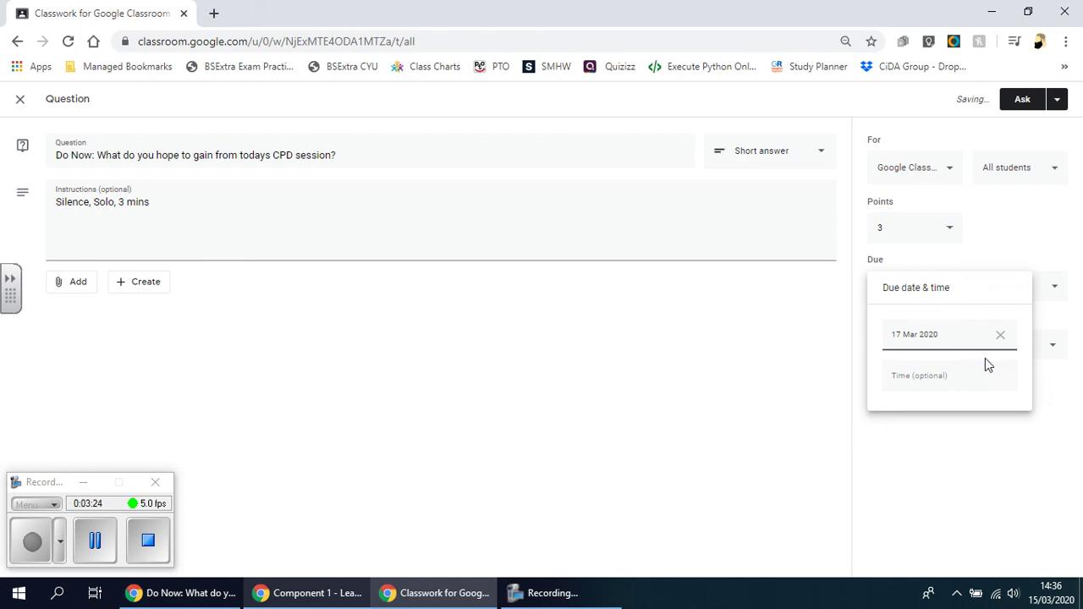
{"action": "left_click", "coordinate": [1000, 335]}
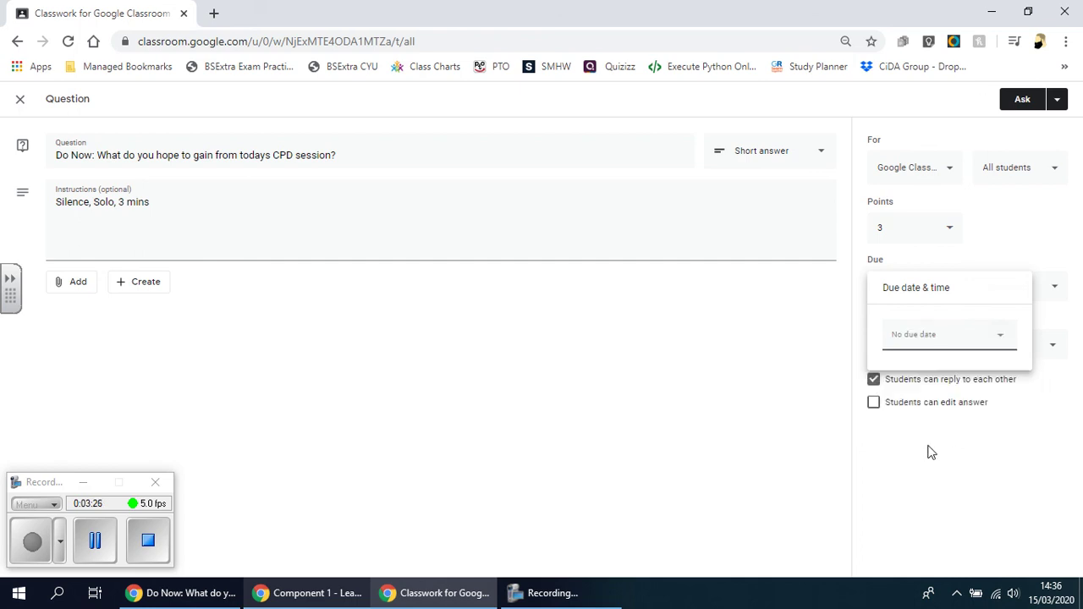
{"action": "left_click", "coordinate": [965, 340]}
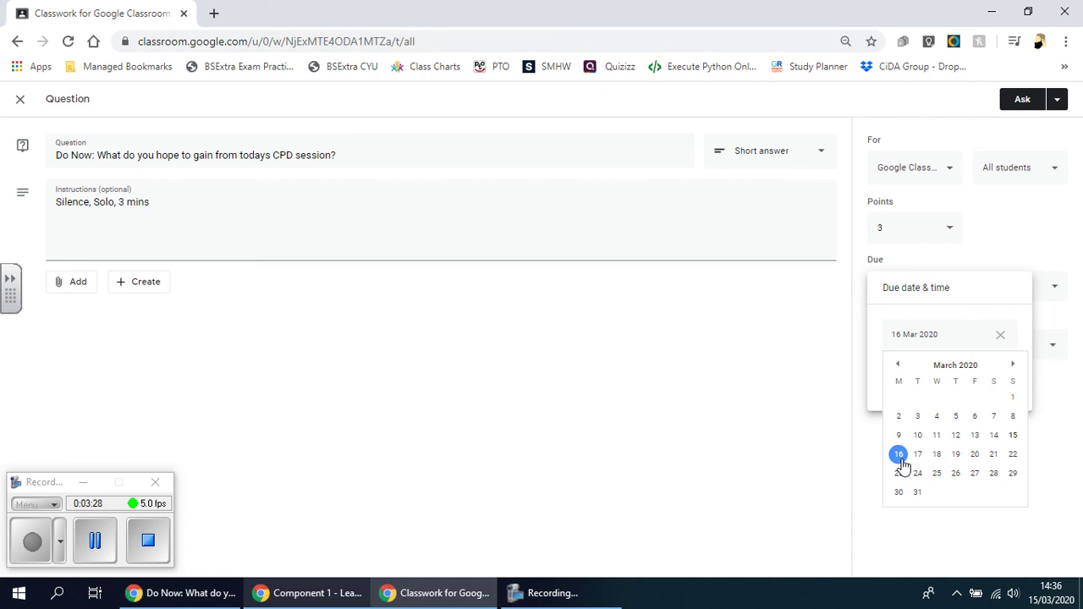
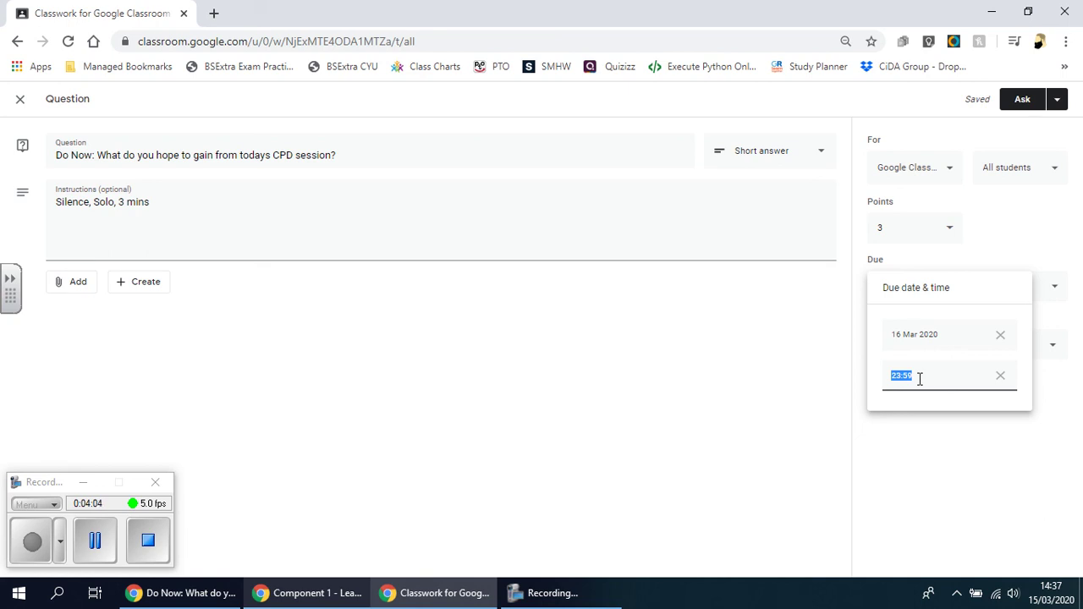
{"action": "type", "text": "09:00"}
{"action": "left_click", "coordinate": [1006, 512]}
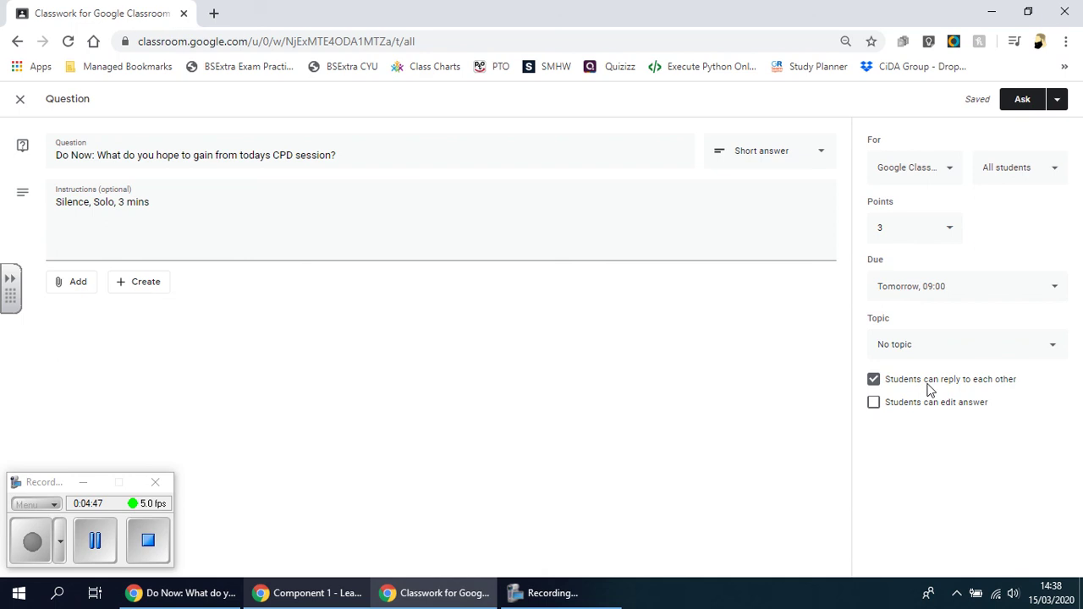
Turn off the option that lets students reply to each other on the question
{"action": "left_click", "coordinate": [874, 381]}
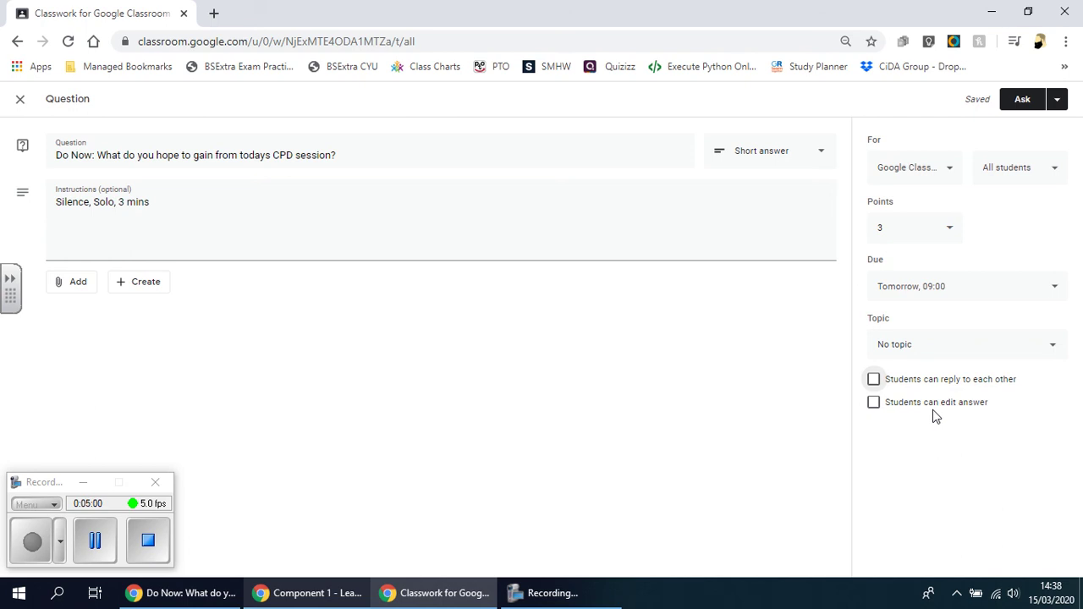
{"action": "left_click", "coordinate": [950, 179]}
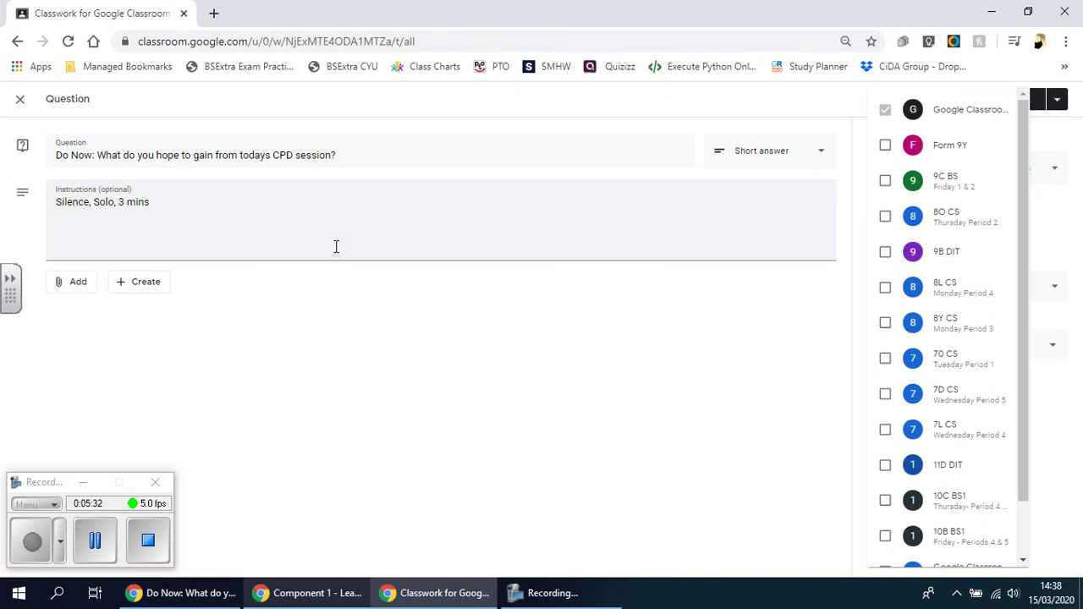
{"action": "left_click", "coordinate": [732, 459]}
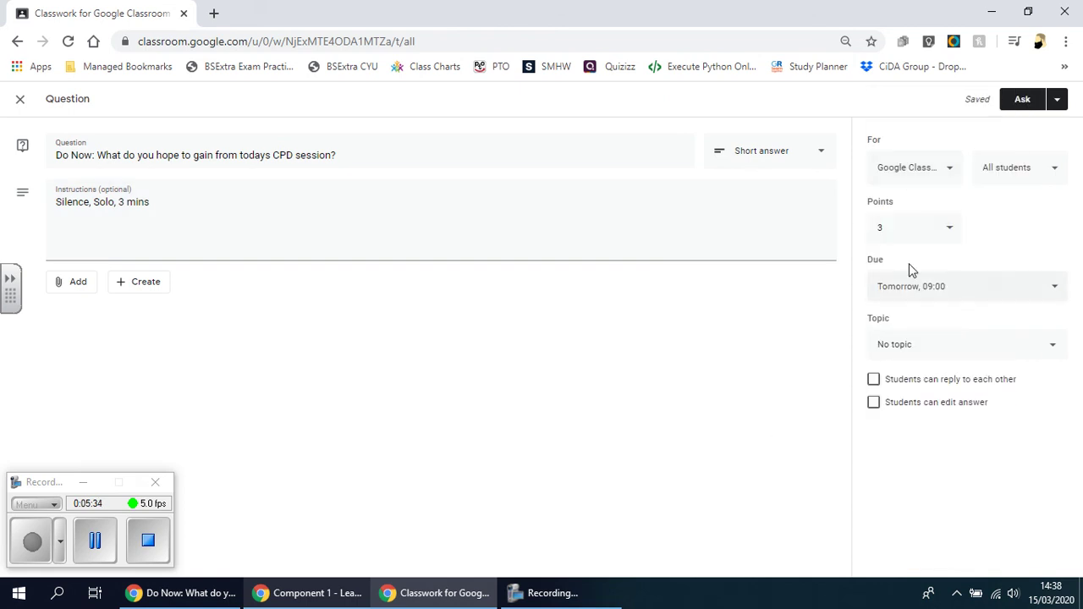
Remove the due date and time from the question
{"action": "left_click", "coordinate": [963, 298]}
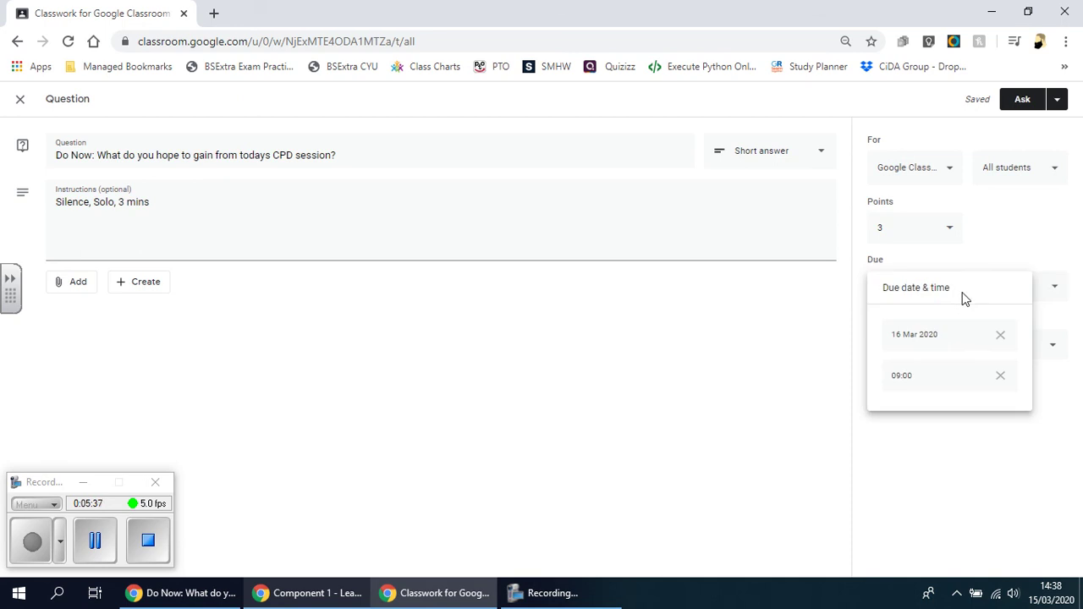
{"action": "left_click", "coordinate": [1006, 374]}
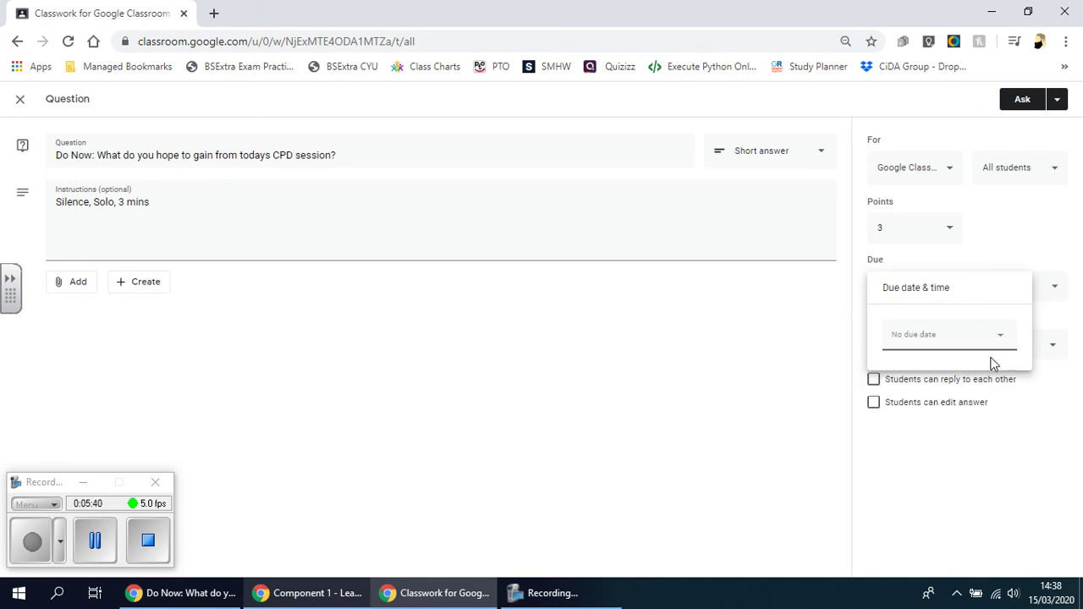
{"action": "left_click", "coordinate": [1058, 254]}
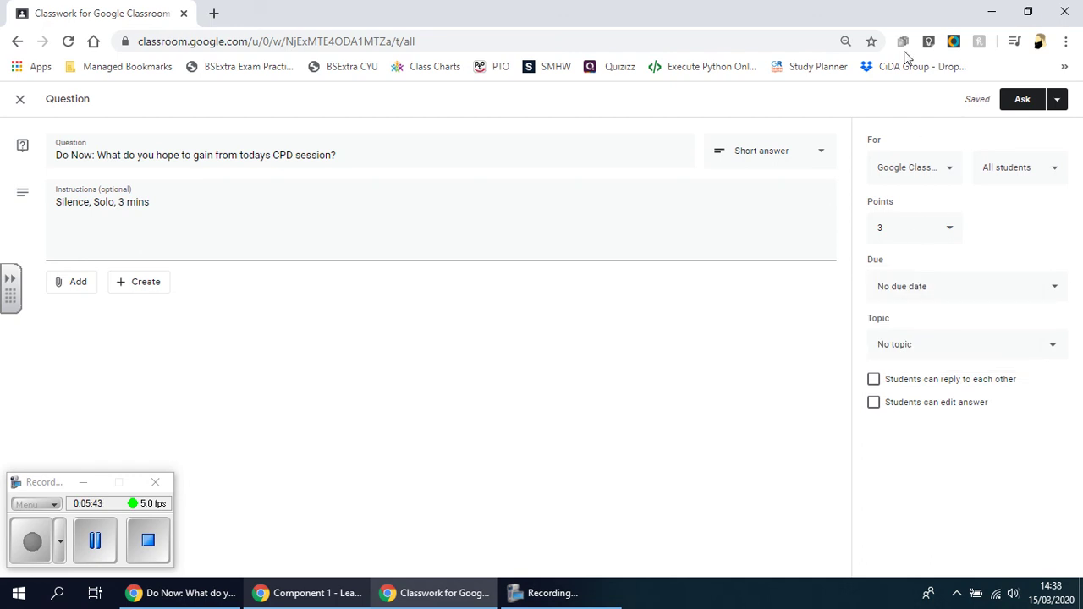
{"action": "left_click", "coordinate": [947, 180]}
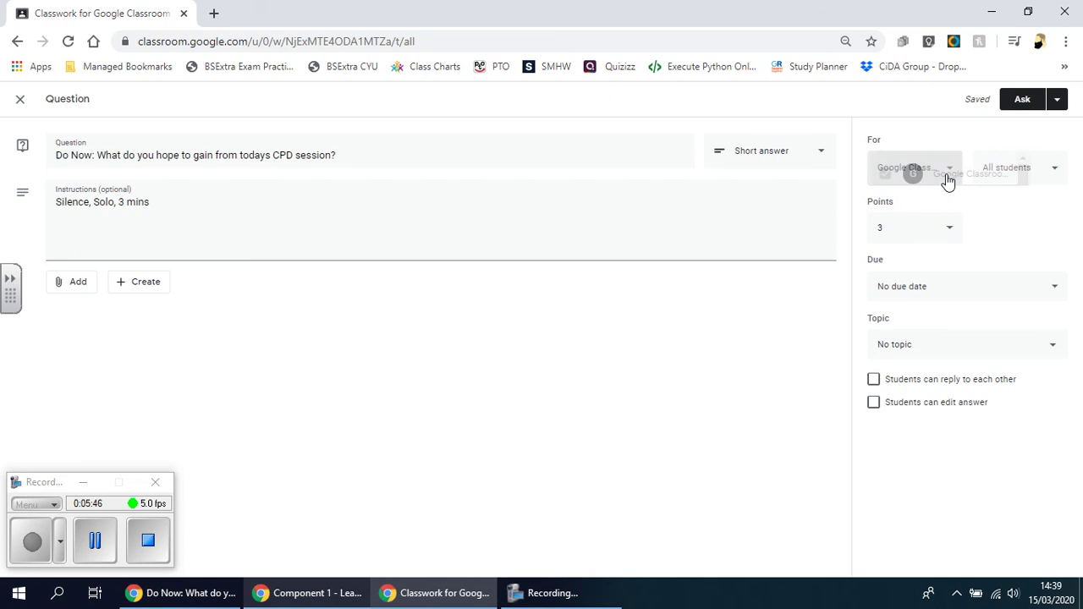
{"action": "left_click", "coordinate": [1066, 248]}
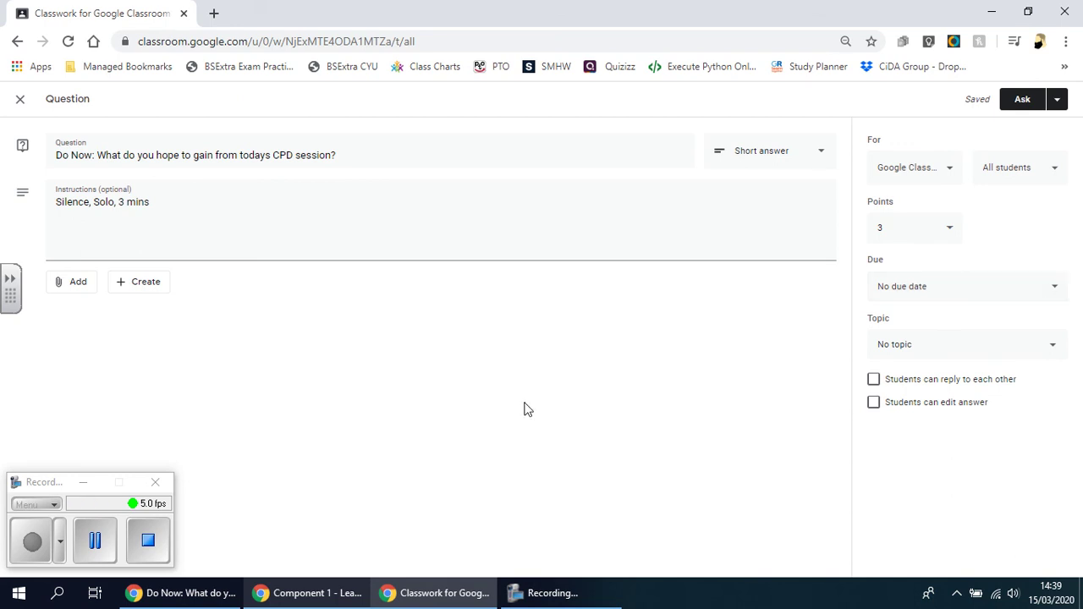
Post the short-answer Do Now question to all students in the Google Classroom Training class
{"action": "left_click", "coordinate": [1057, 102]}
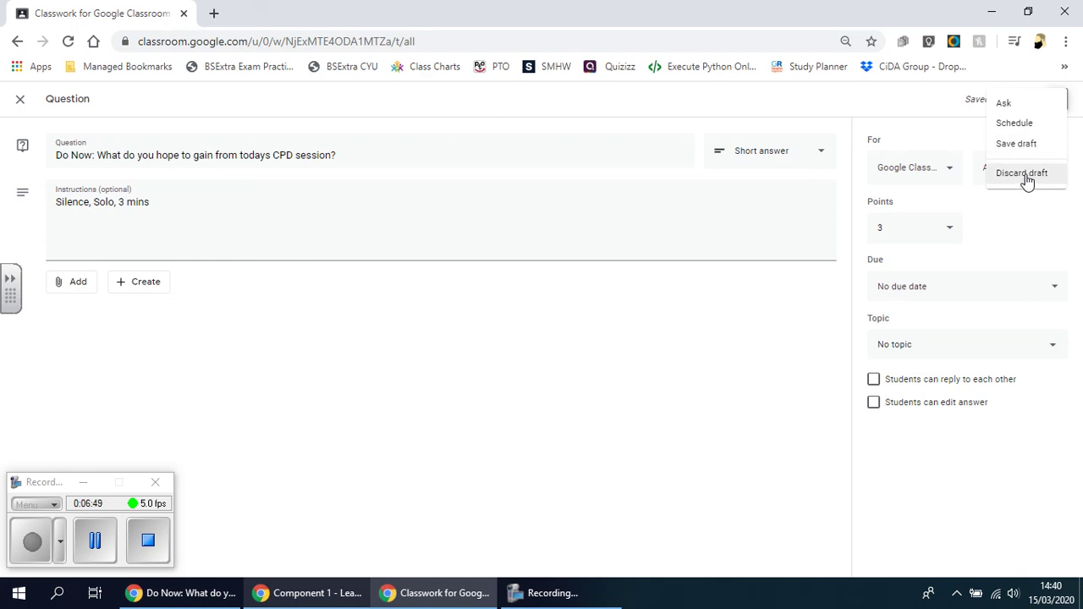
{"action": "left_click", "coordinate": [1007, 105]}
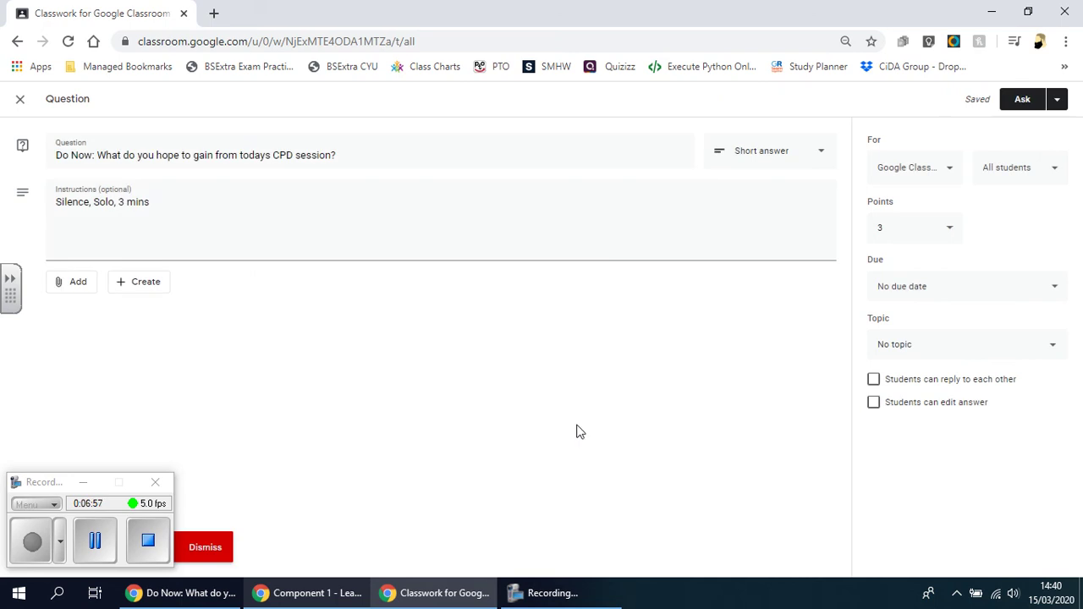
{"action": "left_click", "coordinate": [82, 482]}
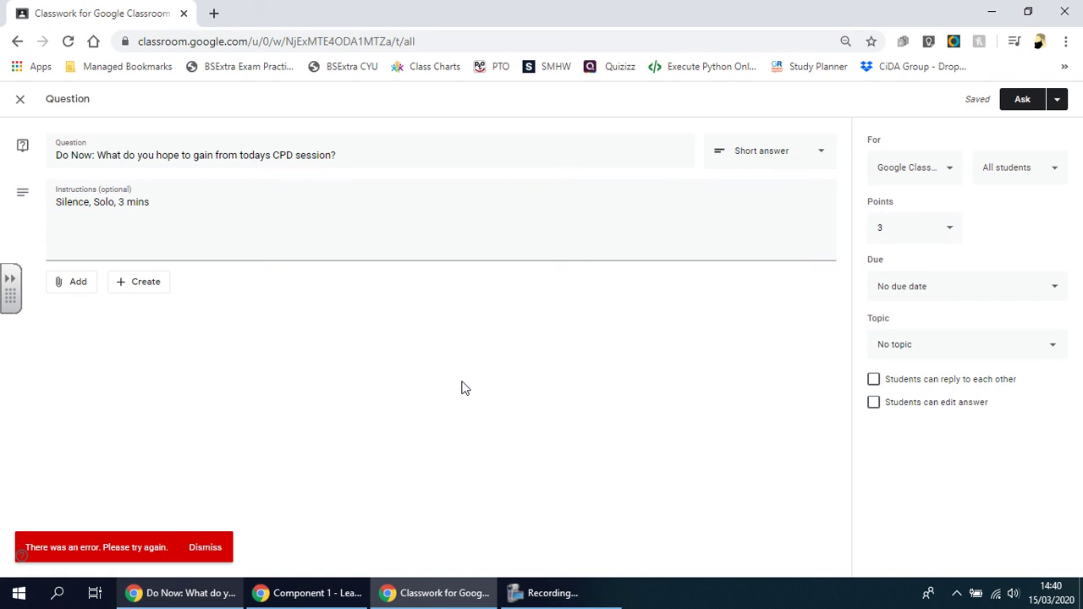
{"action": "left_click", "coordinate": [161, 285]}
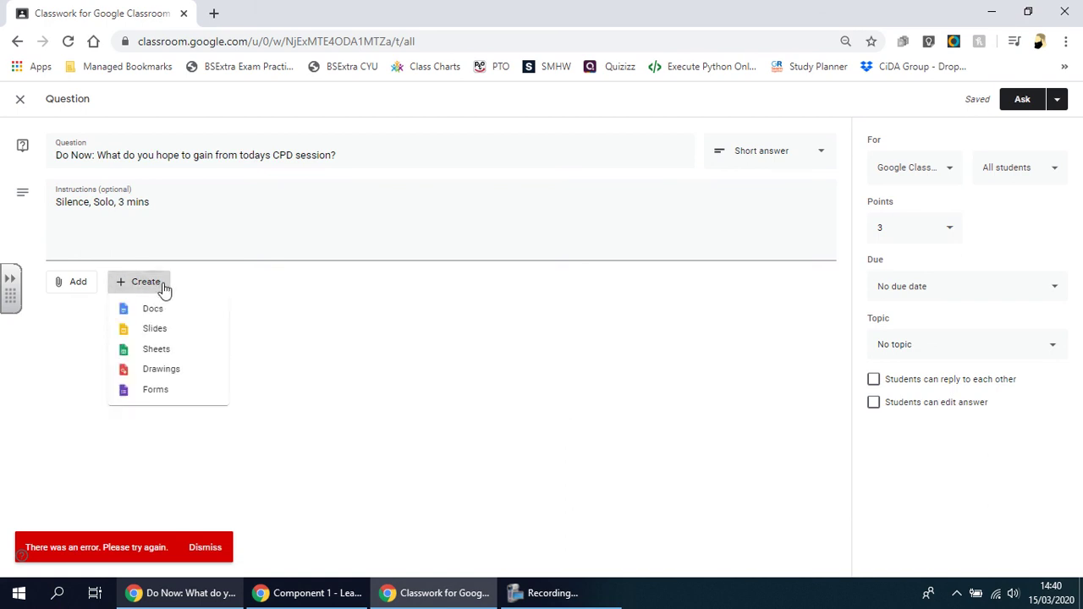
{"action": "left_click", "coordinate": [291, 304]}
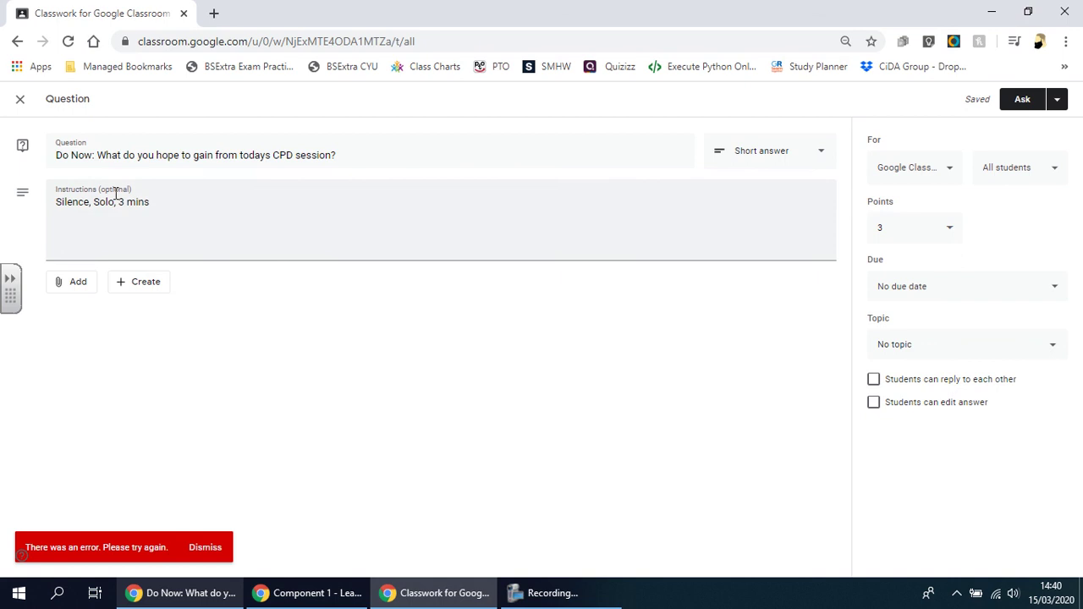
{"action": "left_click", "coordinate": [1022, 99]}
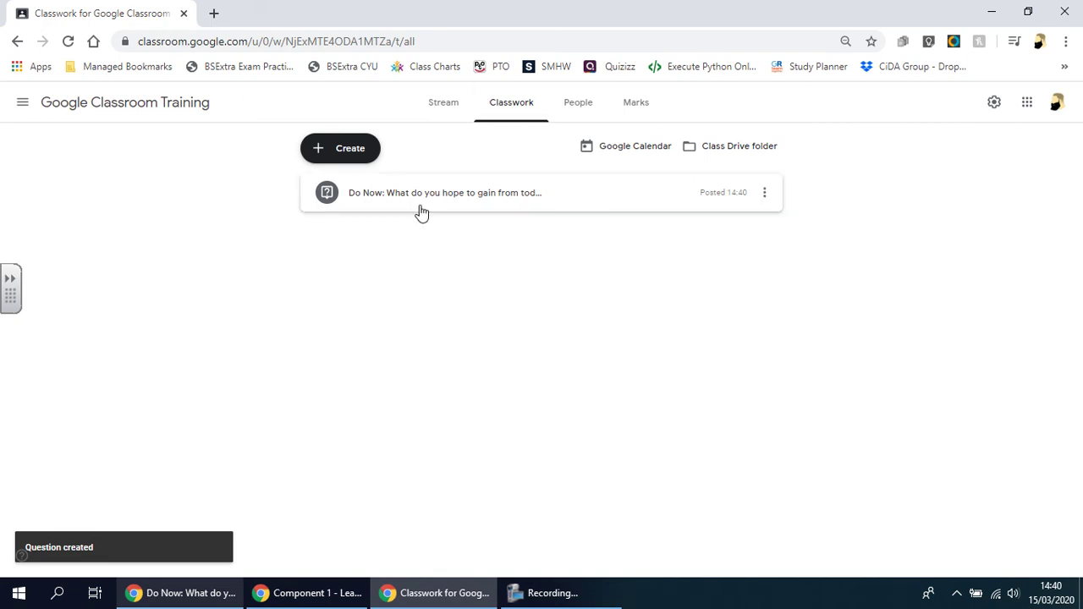
View the posted Do Now question in the class stream and check which options its post offers
{"action": "left_click", "coordinate": [447, 113]}
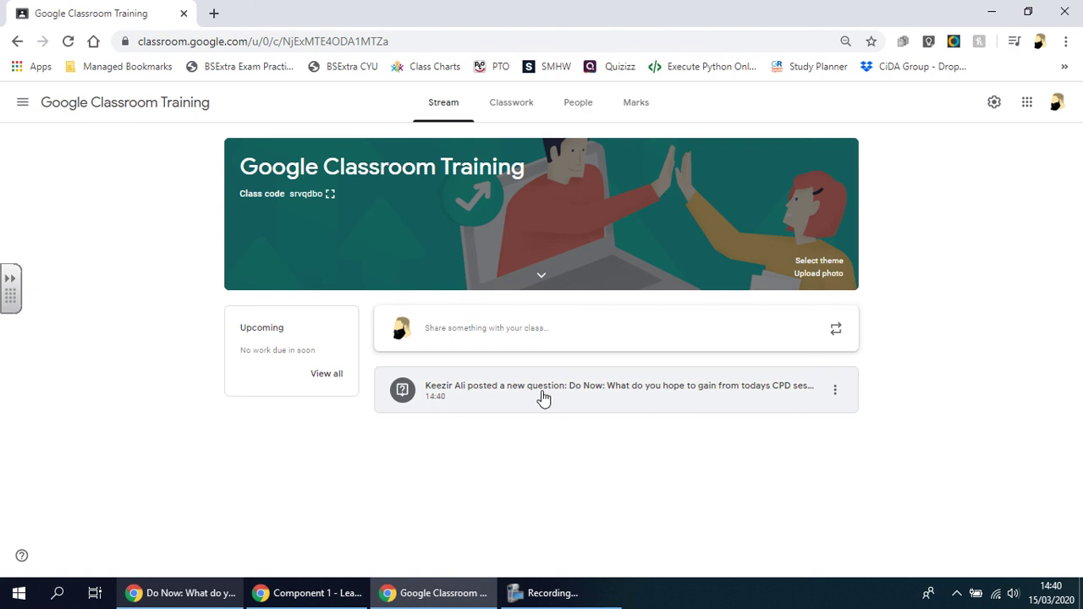
{"action": "left_click", "coordinate": [836, 392]}
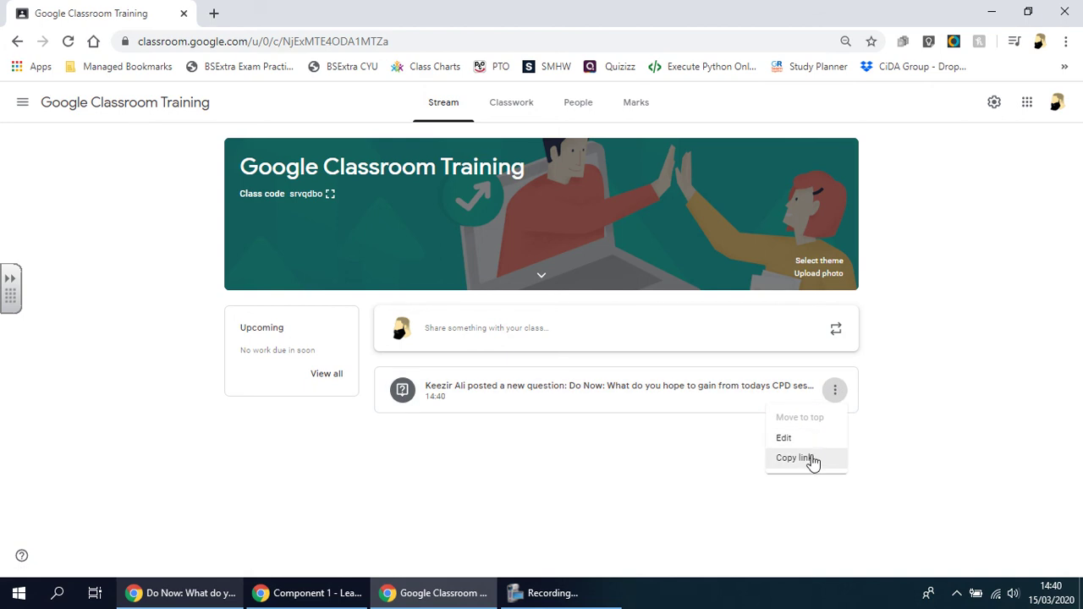
{"action": "left_click", "coordinate": [973, 356]}
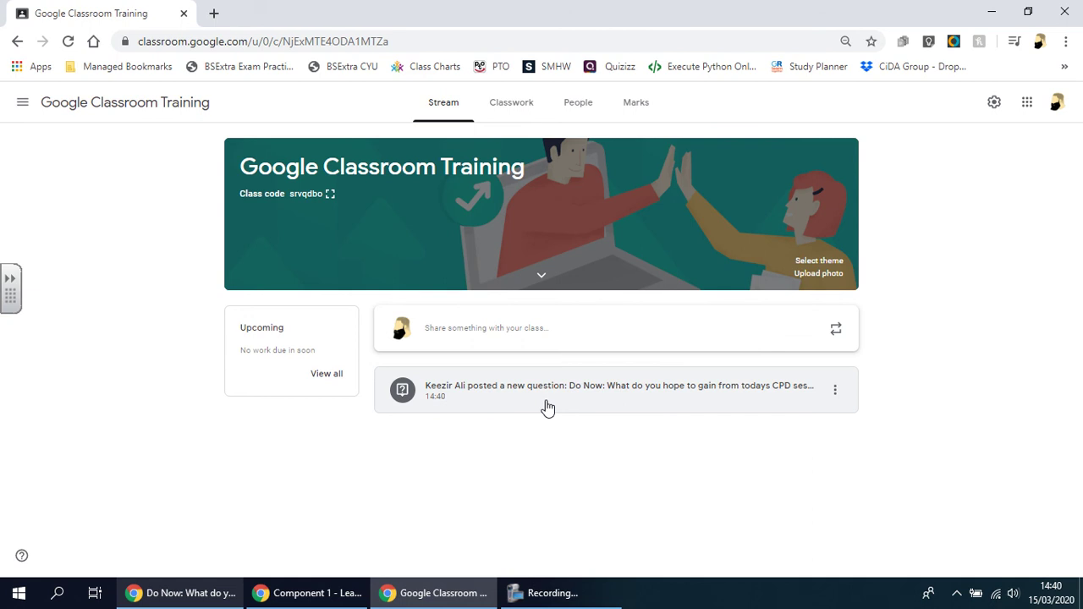
Reuse the Do Now question post from the Google Classroom Training class as a new question in Classwork
{"action": "left_click", "coordinate": [519, 109]}
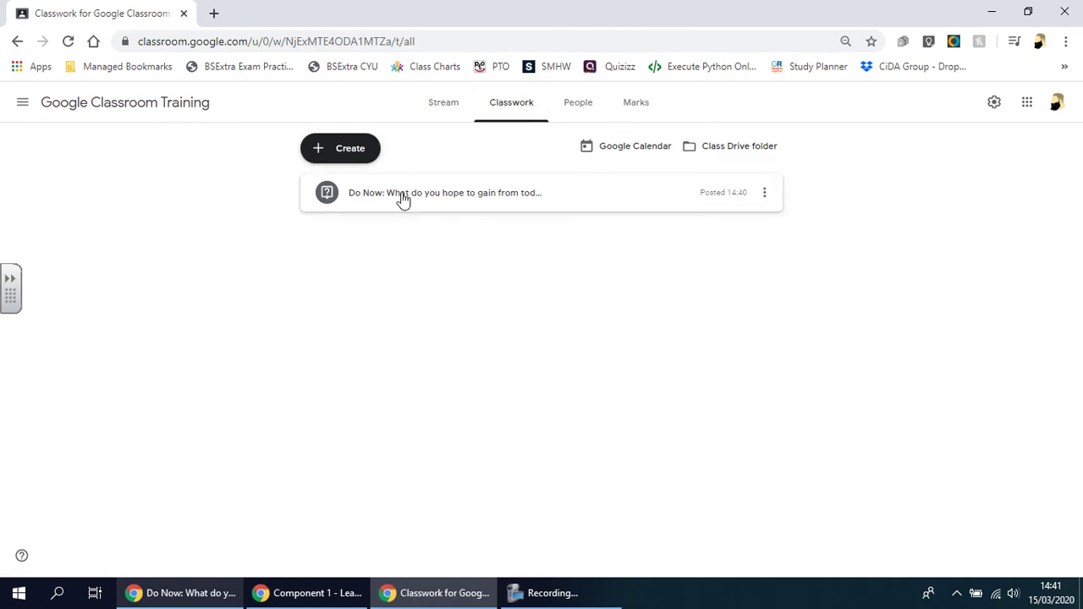
{"action": "left_click", "coordinate": [364, 152]}
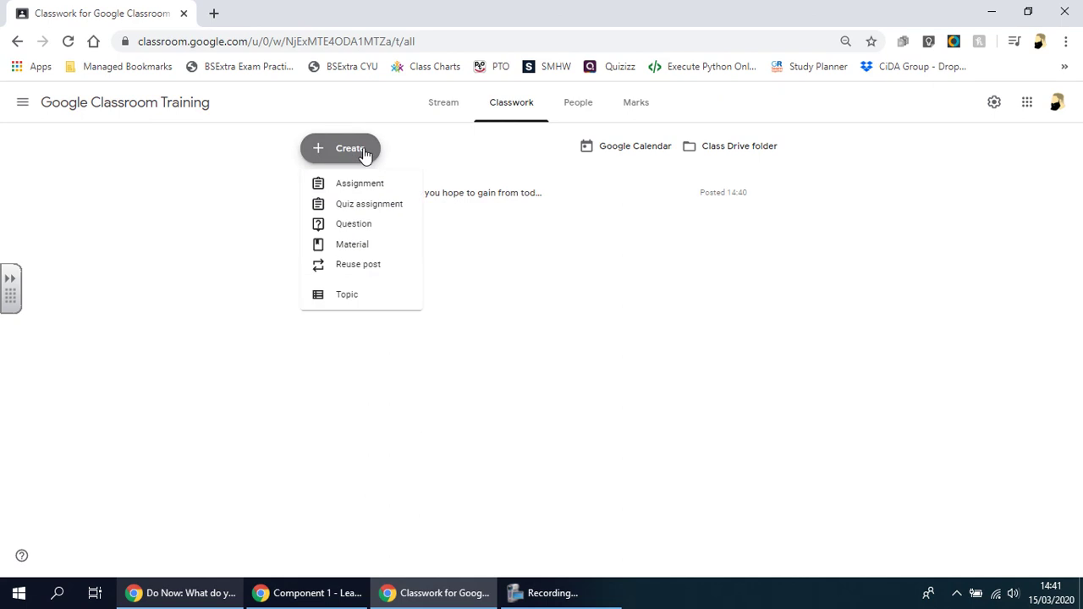
{"action": "left_click", "coordinate": [371, 267]}
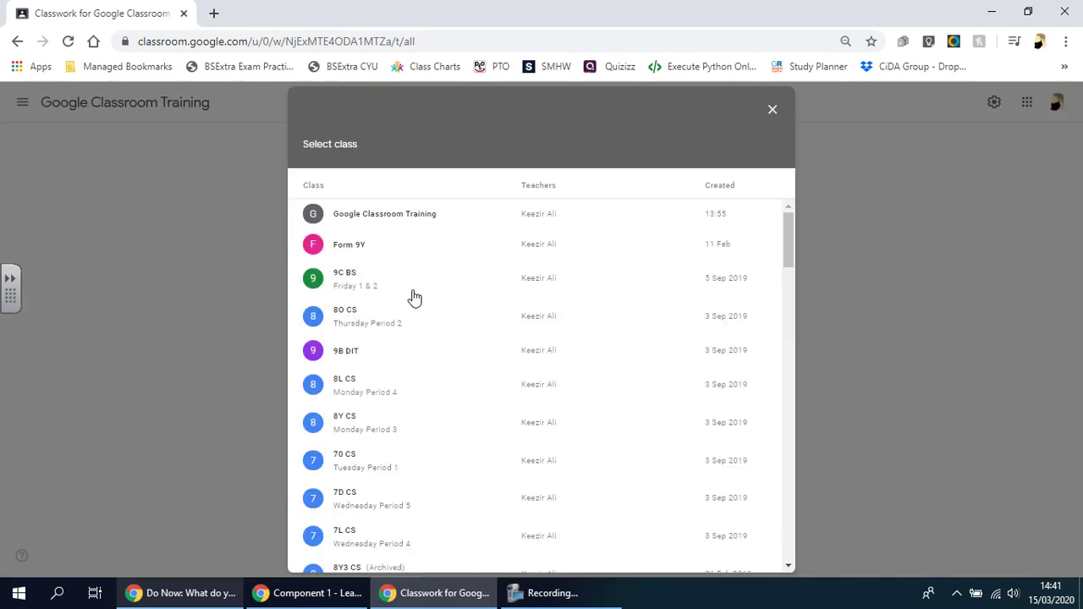
{"action": "left_click", "coordinate": [443, 221]}
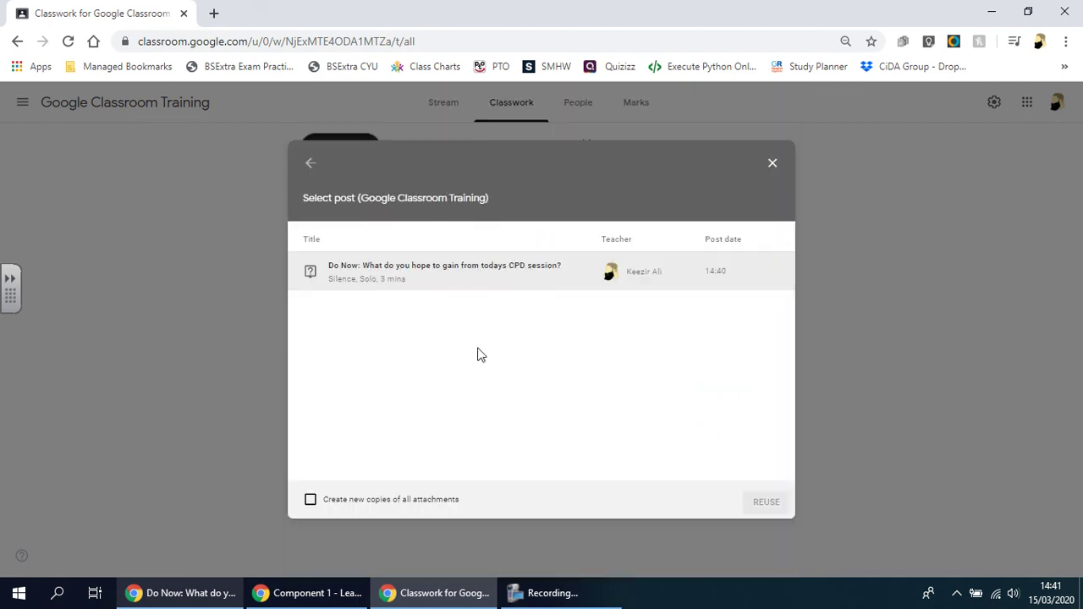
{"action": "left_click", "coordinate": [385, 279]}
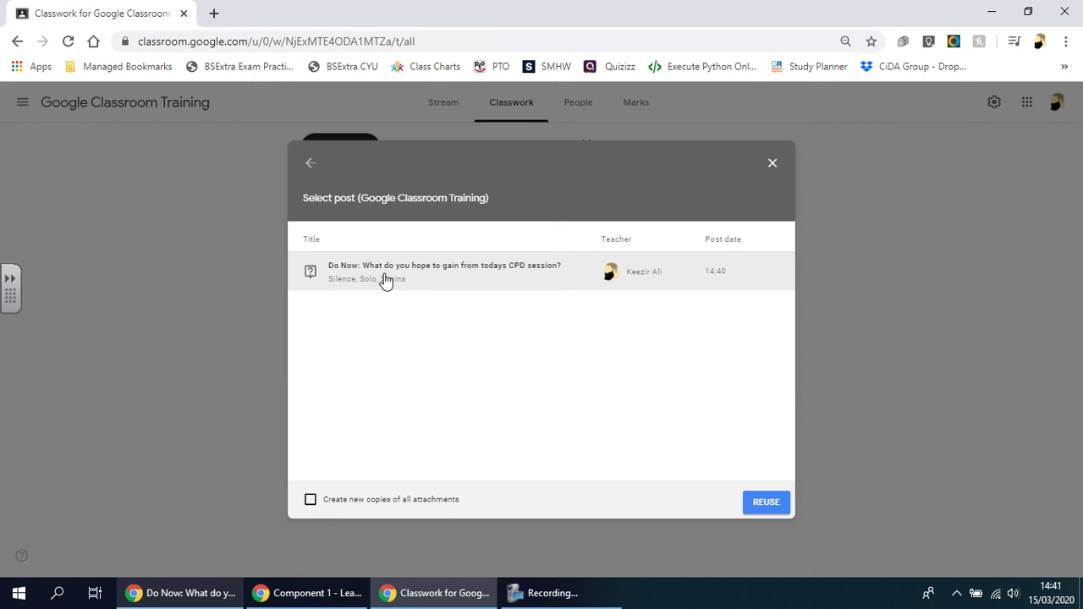
{"action": "left_click", "coordinate": [751, 505]}
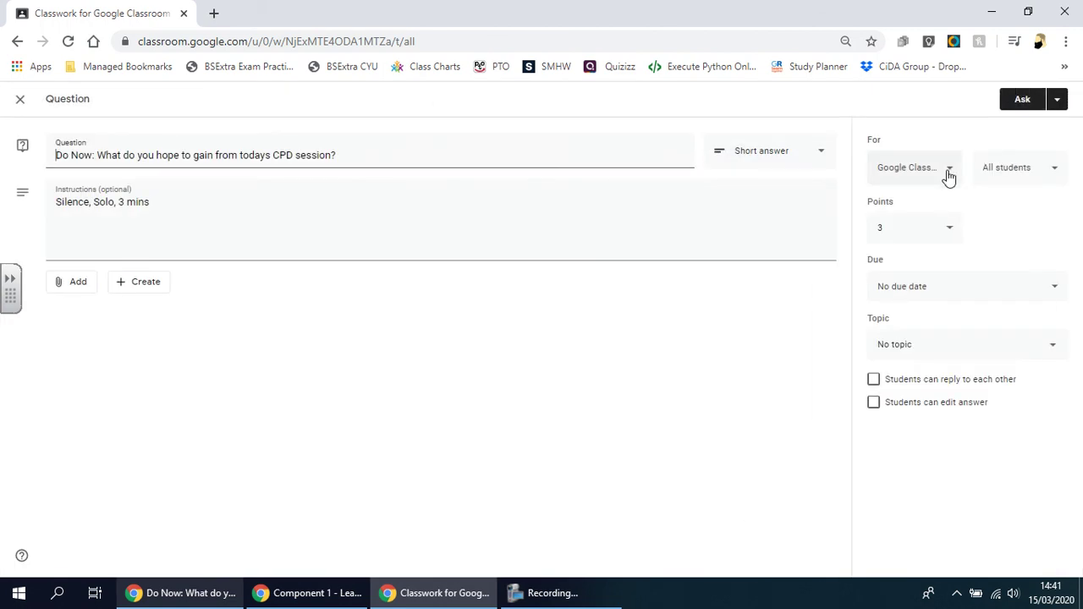
Add the Form 9Y class to the classes that receive the reused question
{"action": "left_click", "coordinate": [950, 172]}
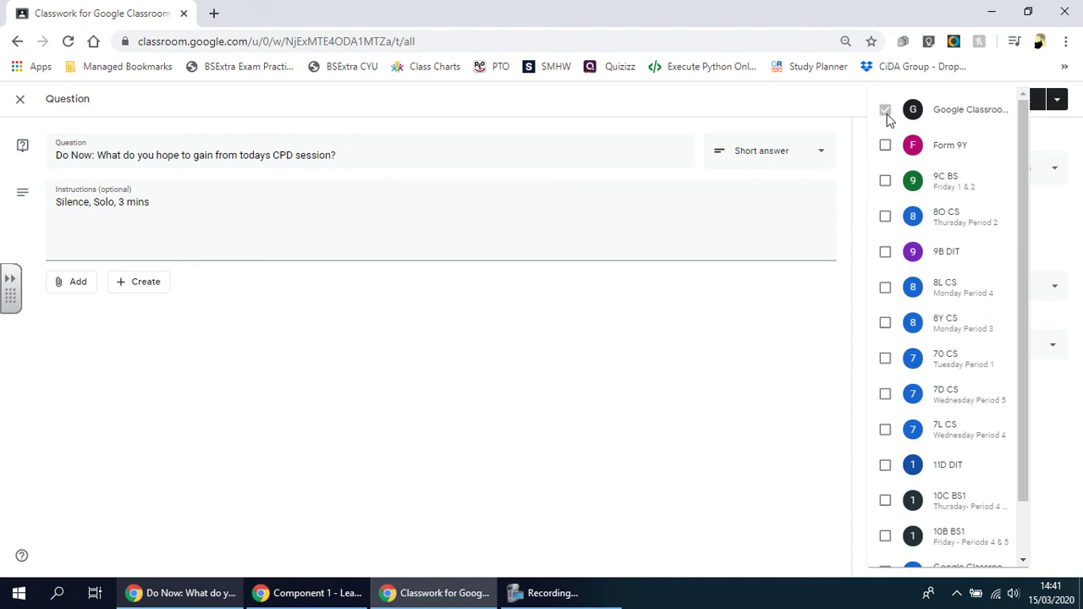
{"action": "left_click", "coordinate": [884, 149]}
{"action": "scroll", "coordinate": [1021, 218], "scroll_direction": "down", "scroll_amount": 2}
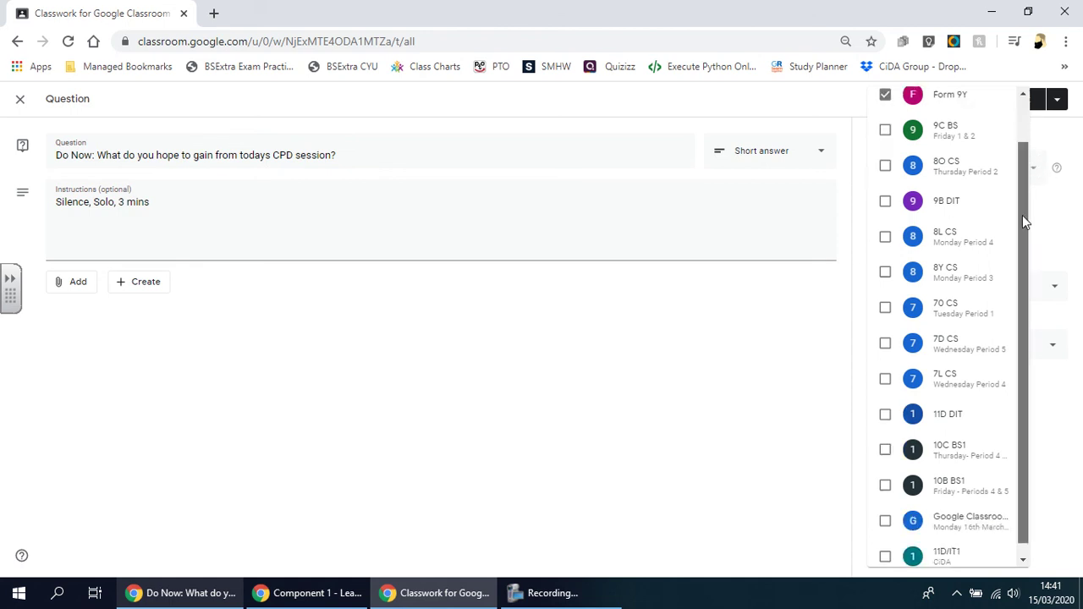
{"action": "scroll", "coordinate": [981, 161], "scroll_direction": "up", "scroll_amount": 2}
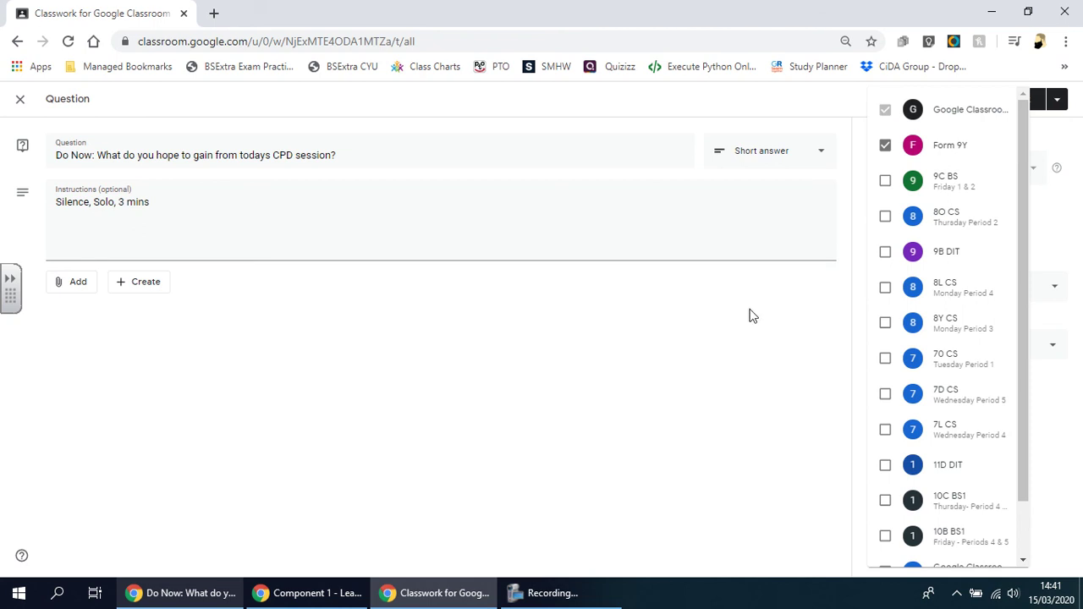
{"action": "left_click", "coordinate": [736, 333]}
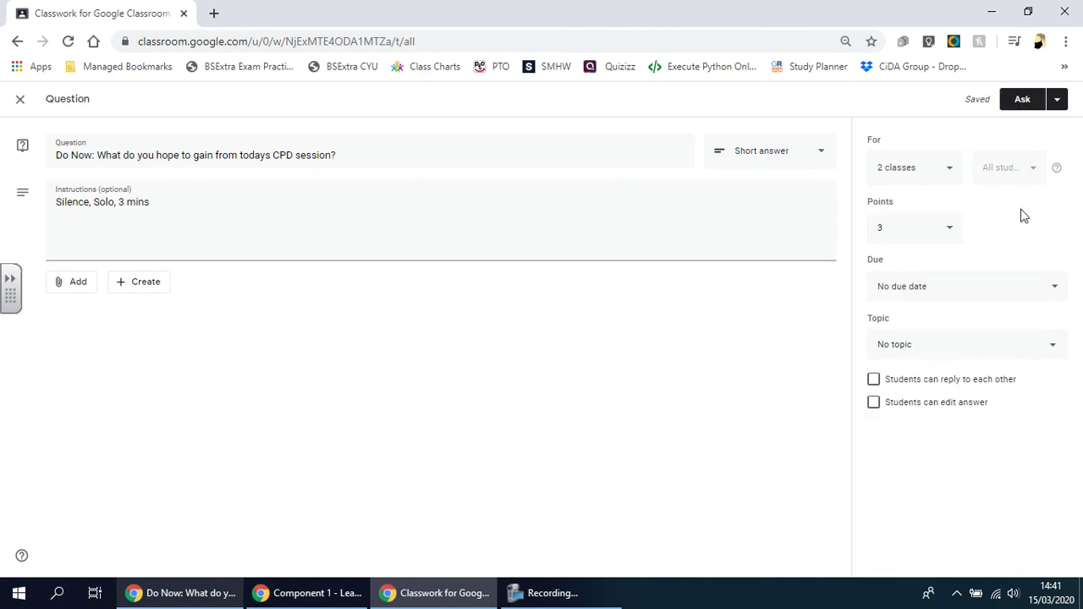
Close the reused question and delete its draft from the Classwork list
{"action": "left_click", "coordinate": [21, 103]}
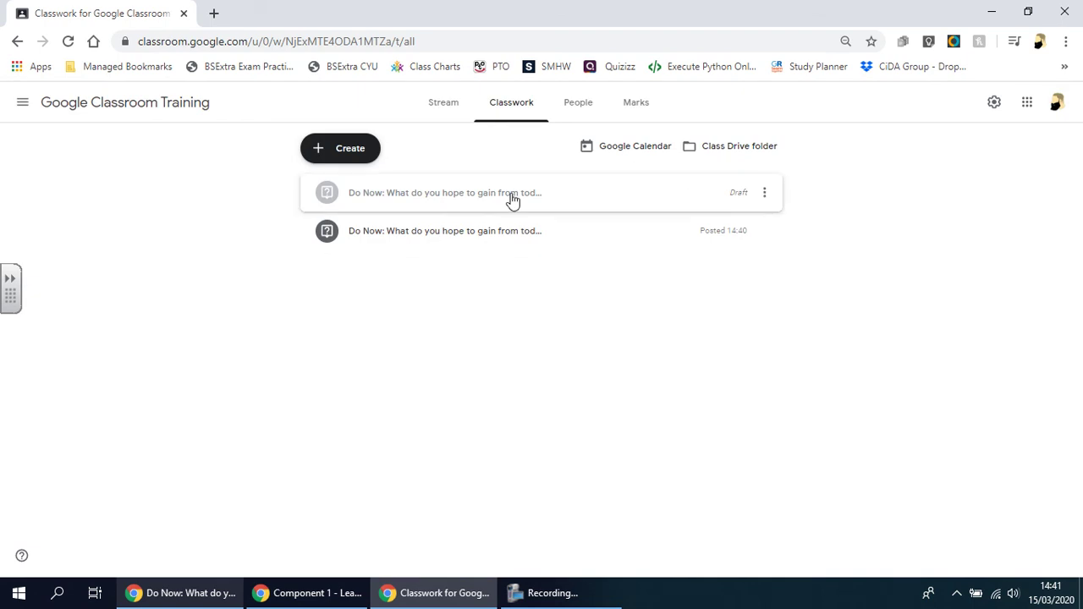
{"action": "left_click", "coordinate": [768, 202]}
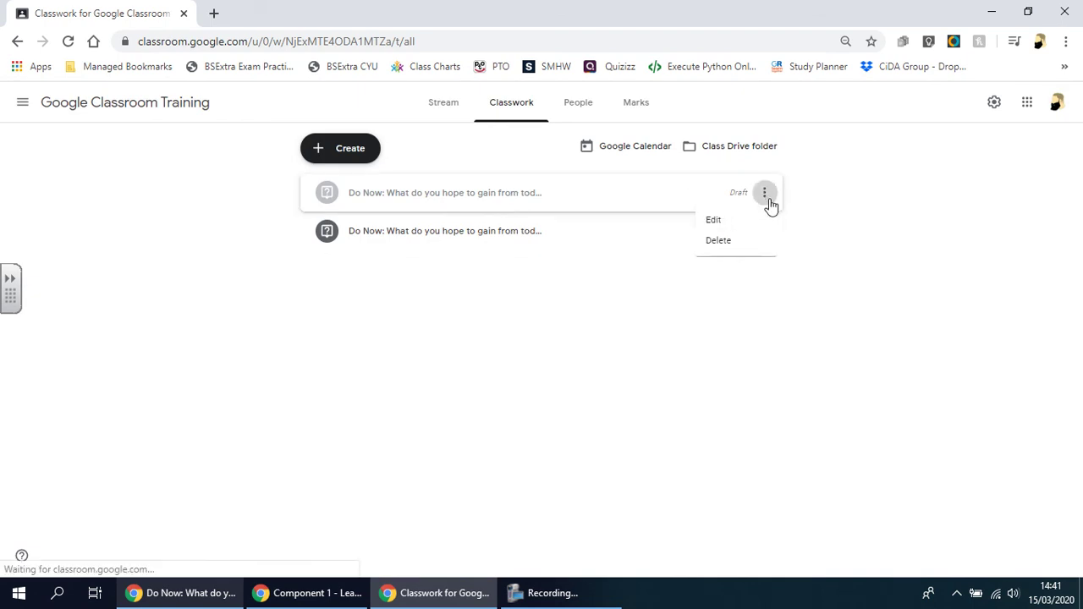
{"action": "left_click", "coordinate": [746, 242]}
{"action": "left_click", "coordinate": [585, 352]}
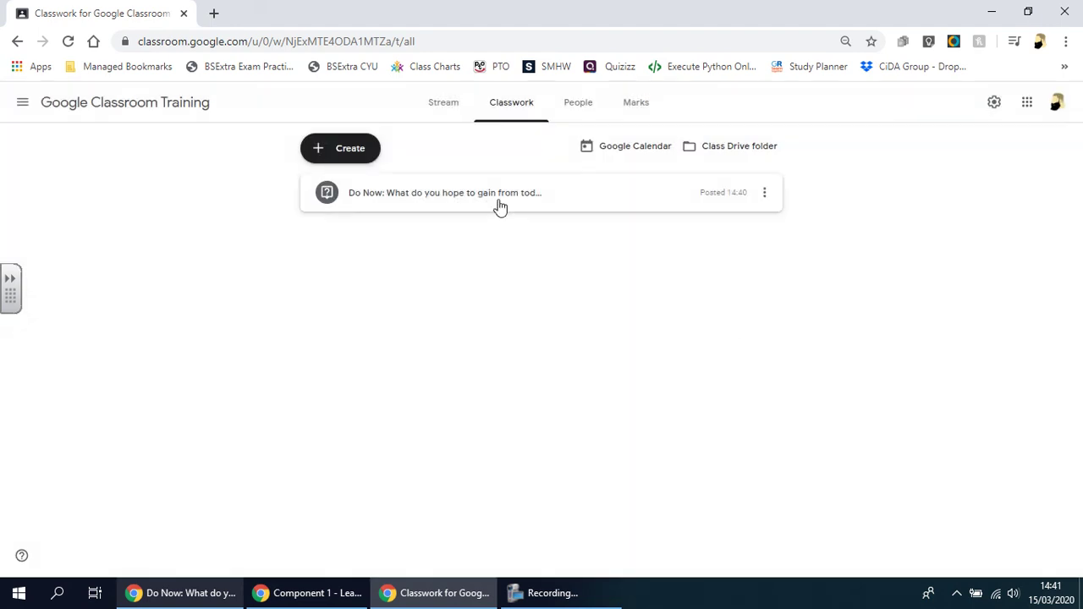
Review the posted question's student answers and question details from the class stream, and return to the stream
{"action": "left_click", "coordinate": [449, 112]}
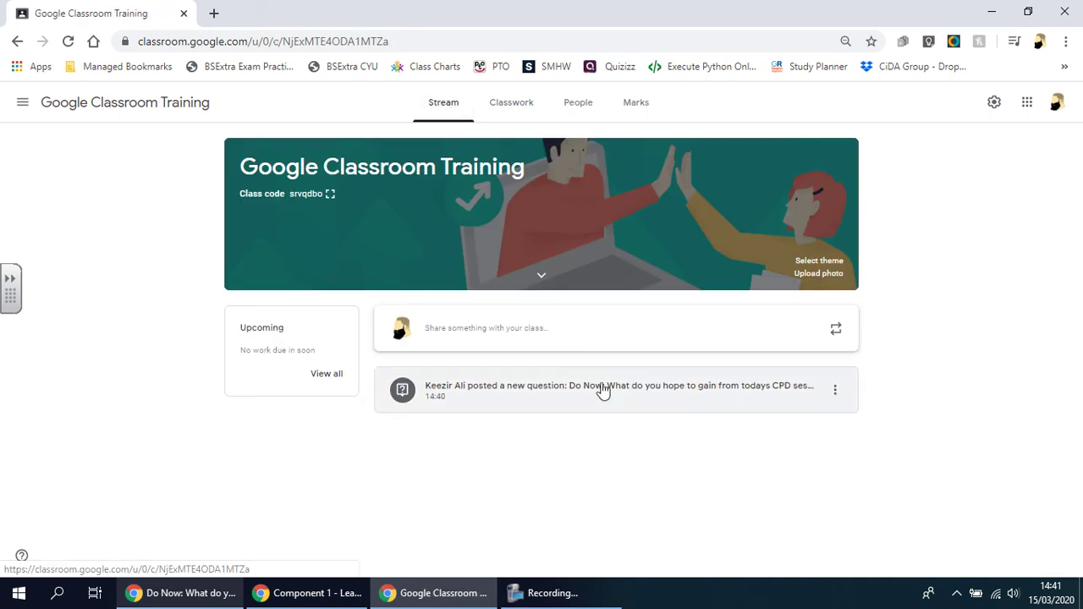
{"action": "left_click", "coordinate": [602, 389]}
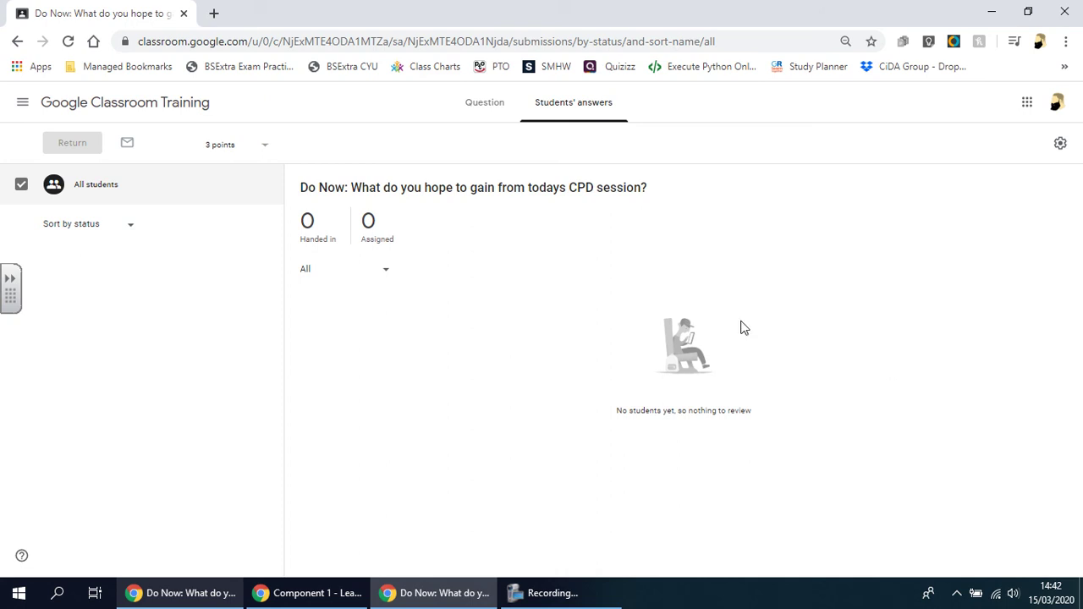
{"action": "left_click", "coordinate": [495, 127]}
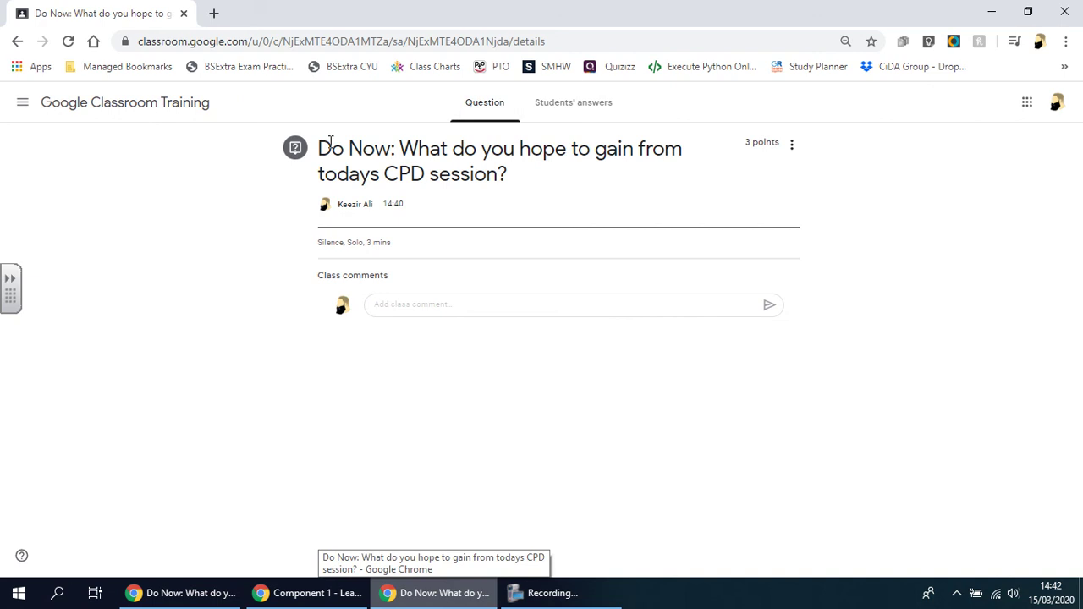
{"action": "left_click", "coordinate": [95, 107]}
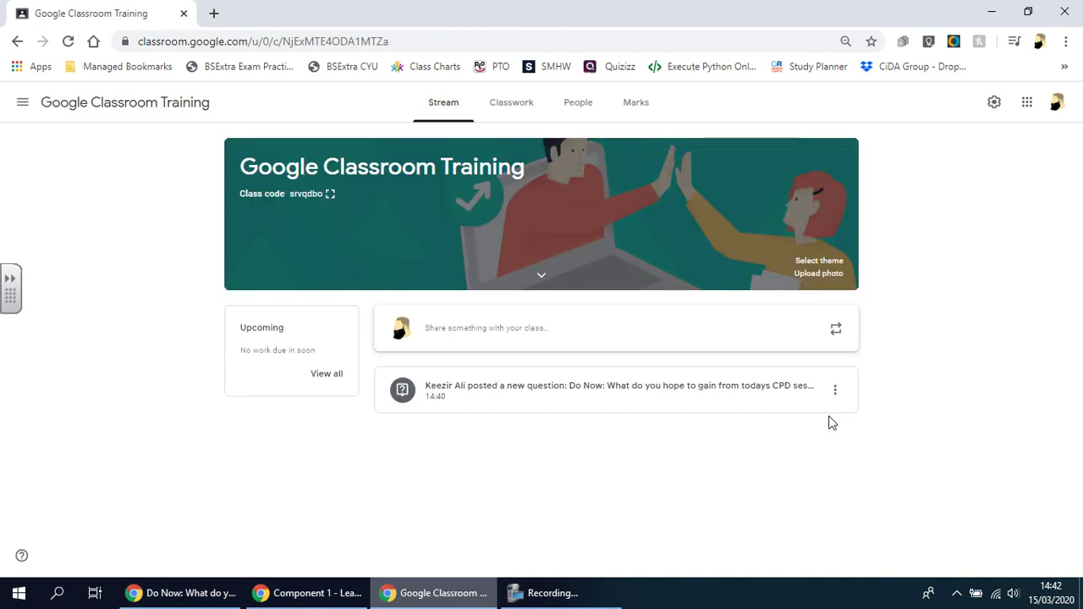